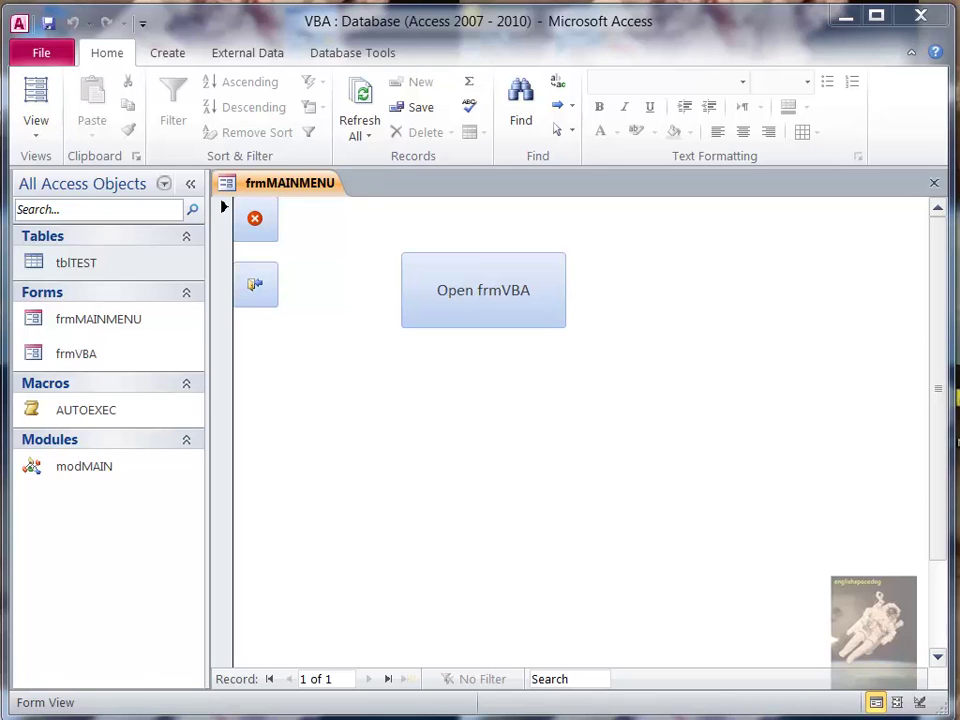
# Step: Switch frmMAINMENU to Design View from the form's right-click menu
pyautogui.press('Tab')
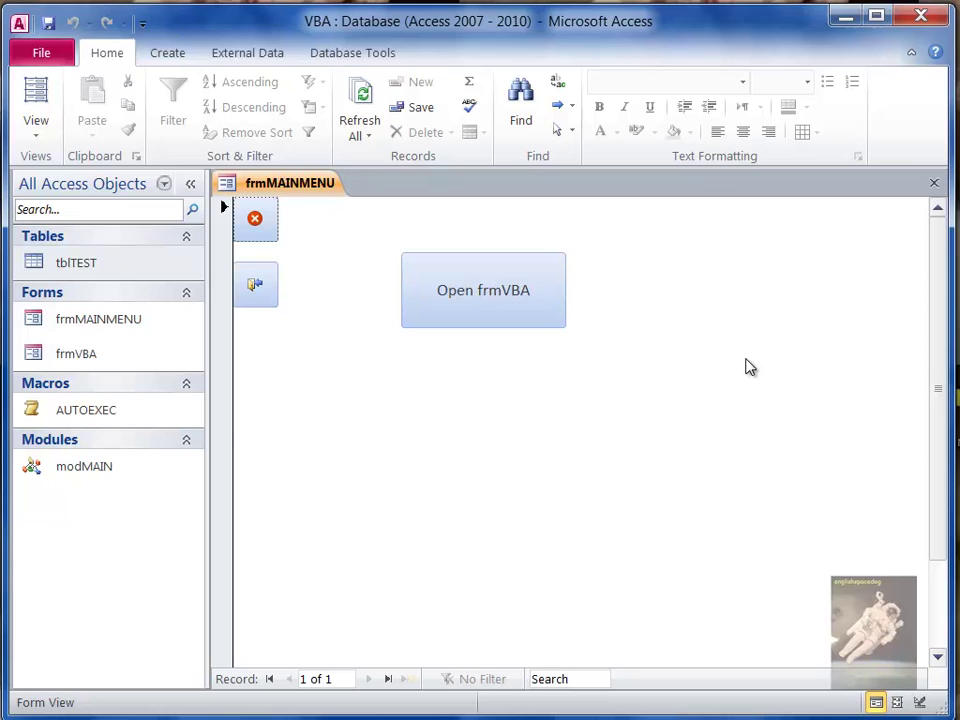
pyautogui.rightClick(704, 290)
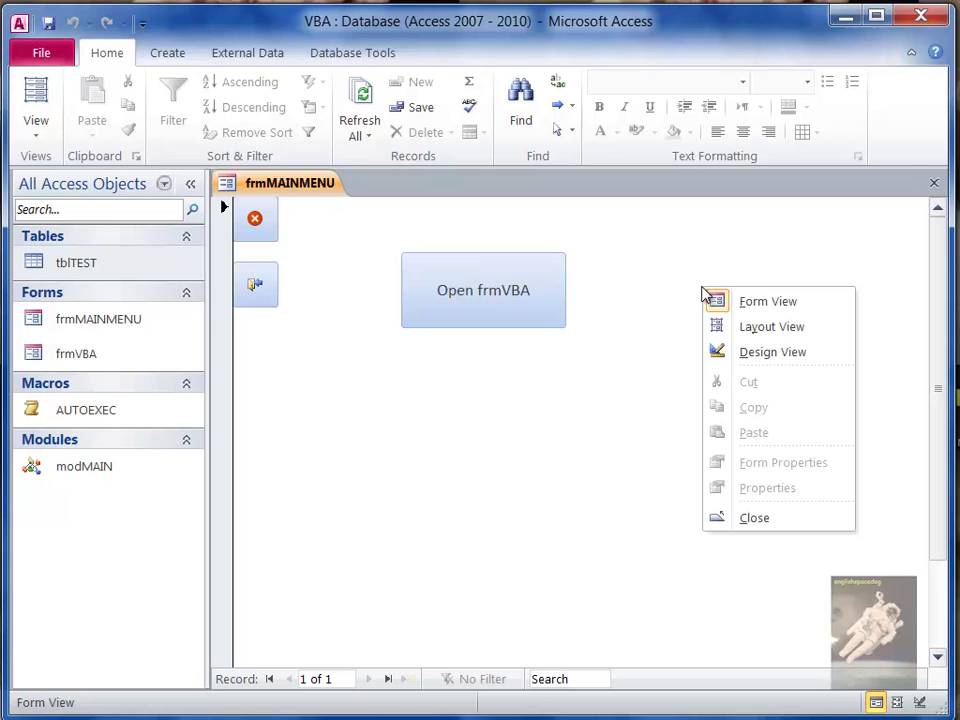
pyautogui.click(760, 355)
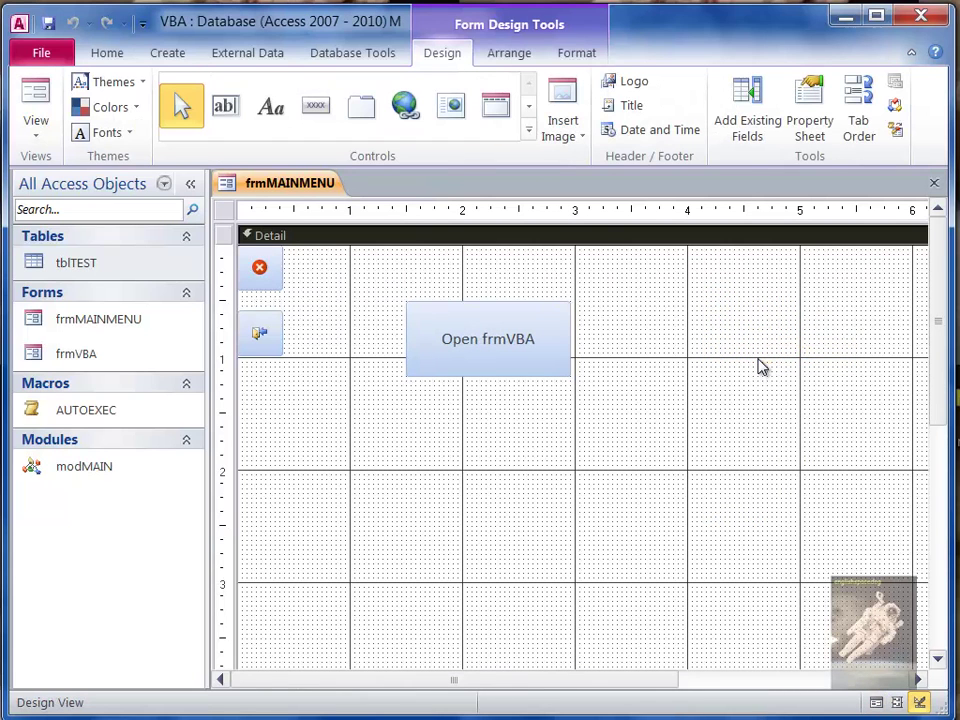
# Step: Check the Detail section's Auto Height and Can Shrink properties, then return frmMAINMENU to Form View
pyautogui.rightClick(633, 297)
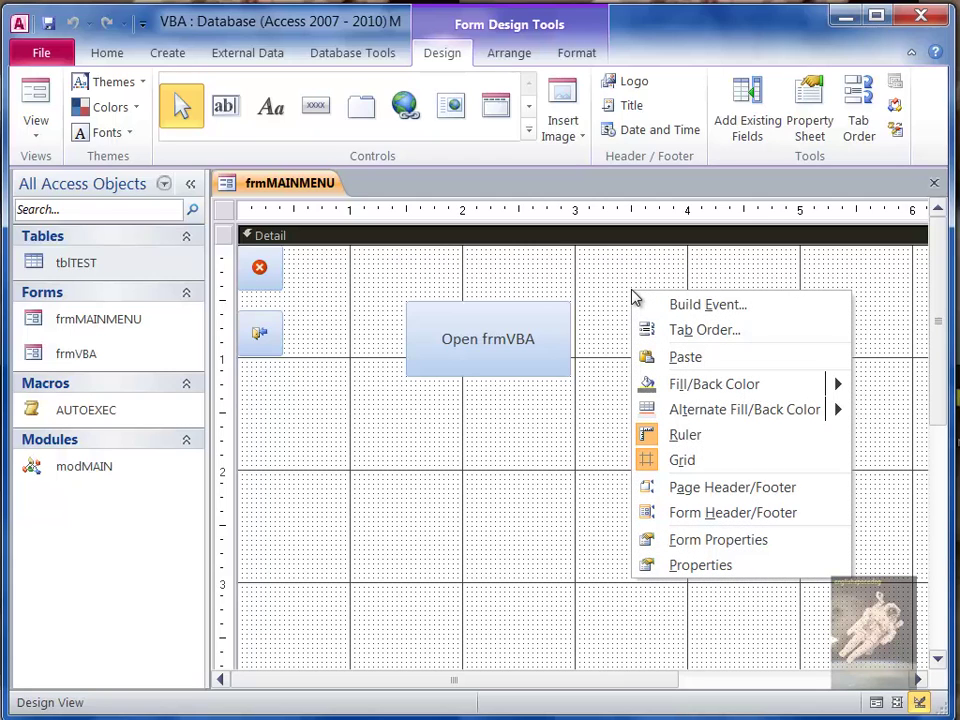
pyautogui.click(803, 272)
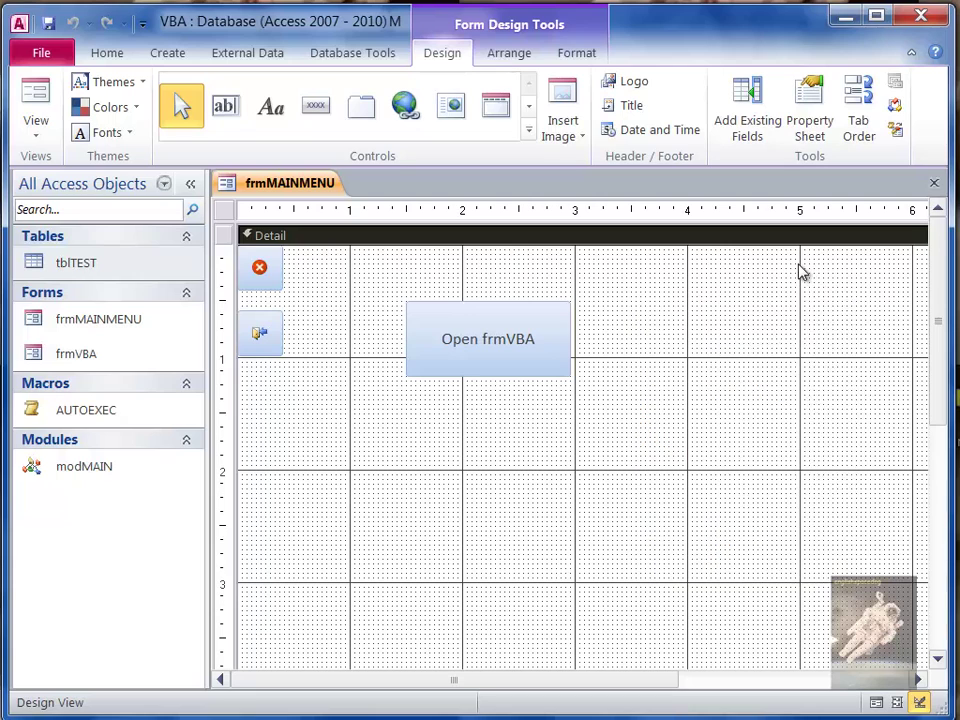
pyautogui.rightClick(800, 268)
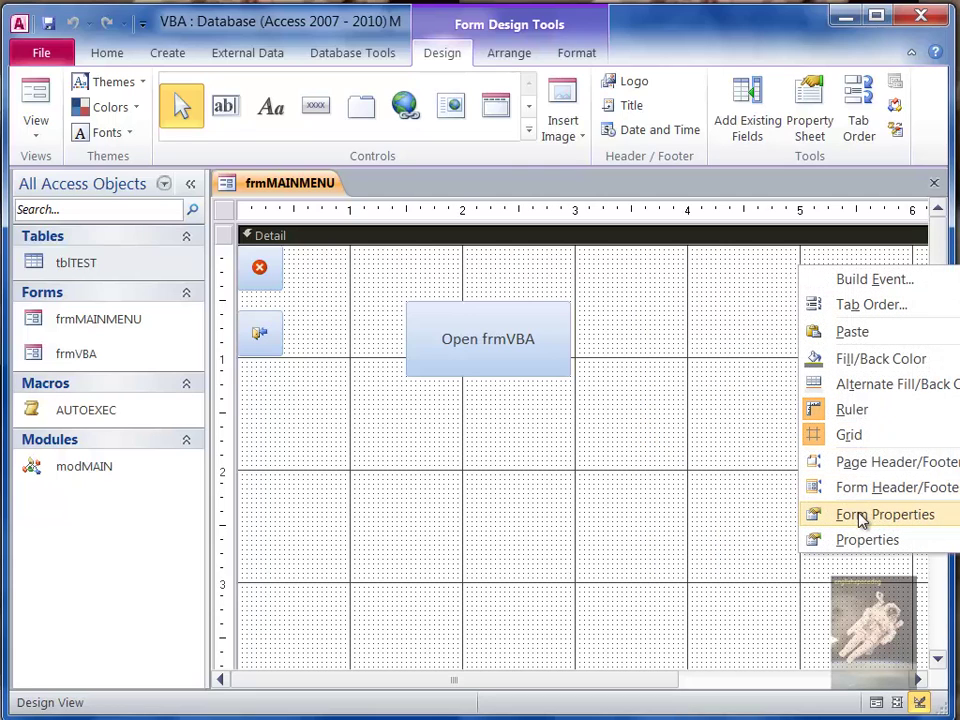
pyautogui.click(806, 539)
pyautogui.click(783, 372)
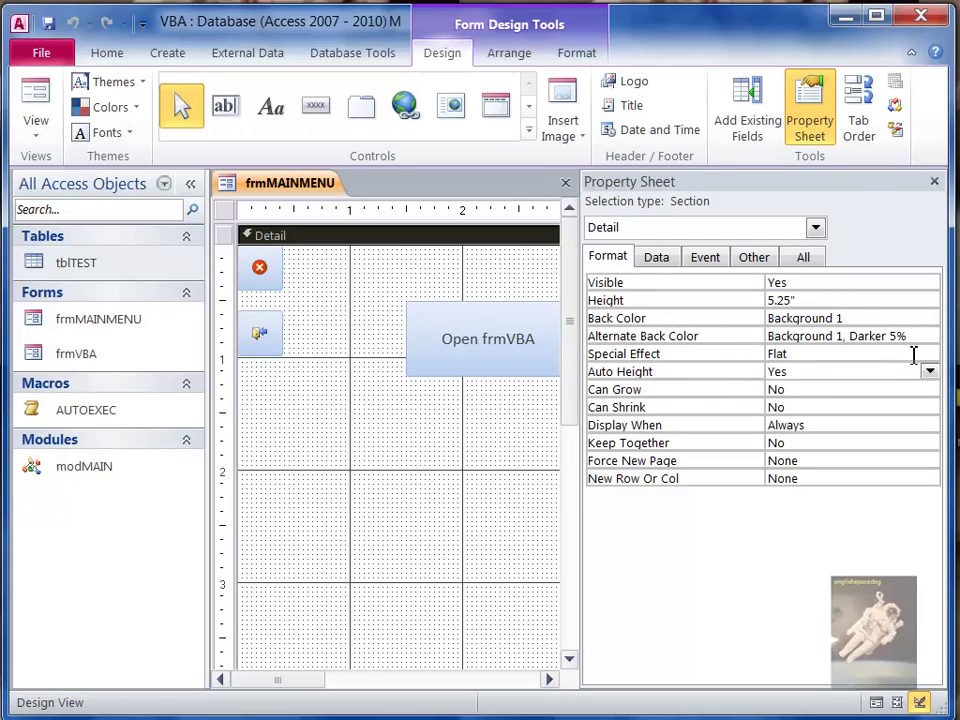
pyautogui.click(884, 407)
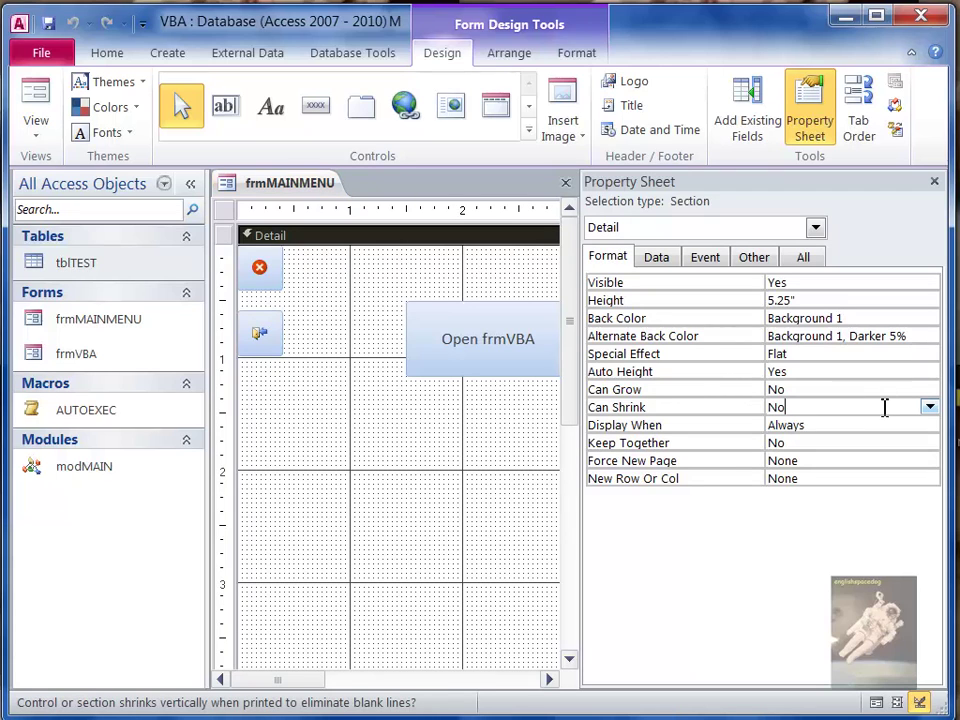
pyautogui.click(934, 182)
pyautogui.click(35, 90)
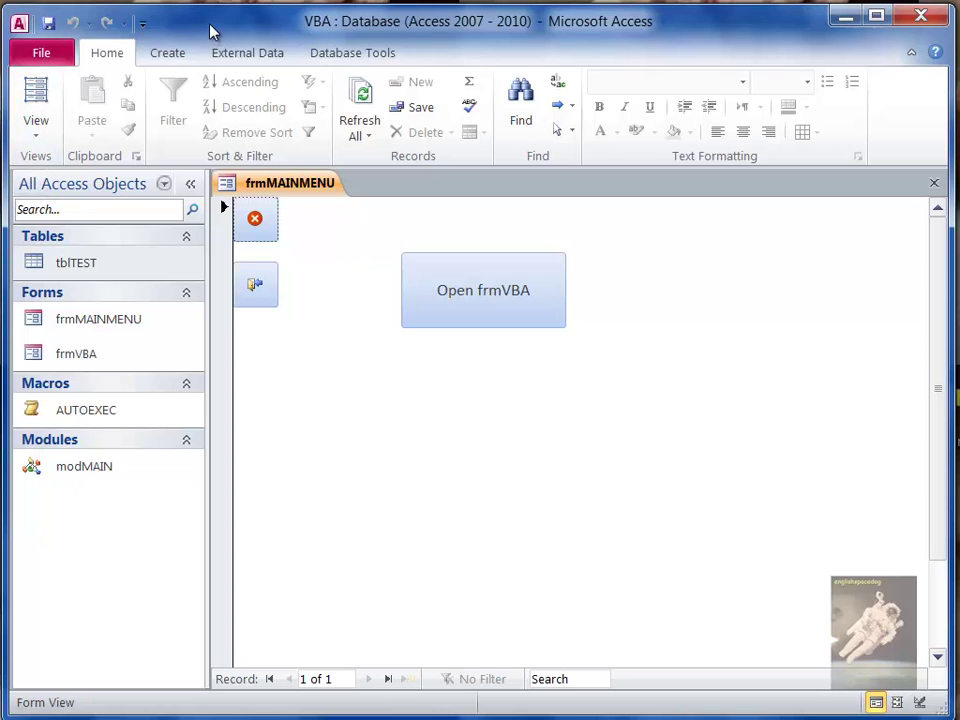
# Step: Set the Windows window border colour to Leaf green at maximum colour intensity
pyautogui.moveTo(210, 30); pyautogui.dragTo(959, 120)
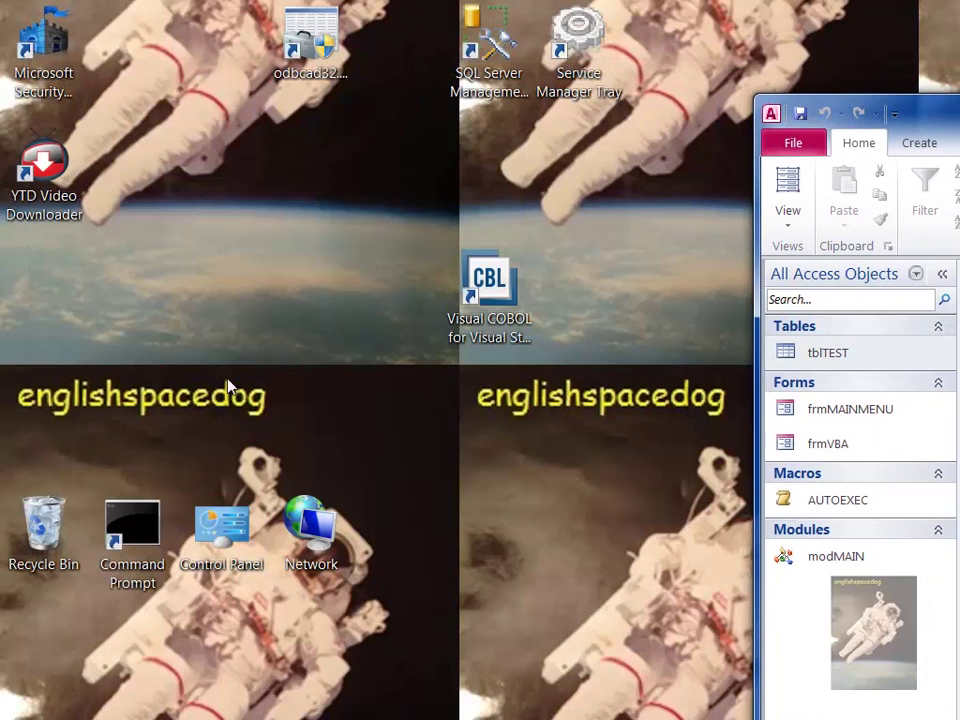
pyautogui.rightClick(228, 258)
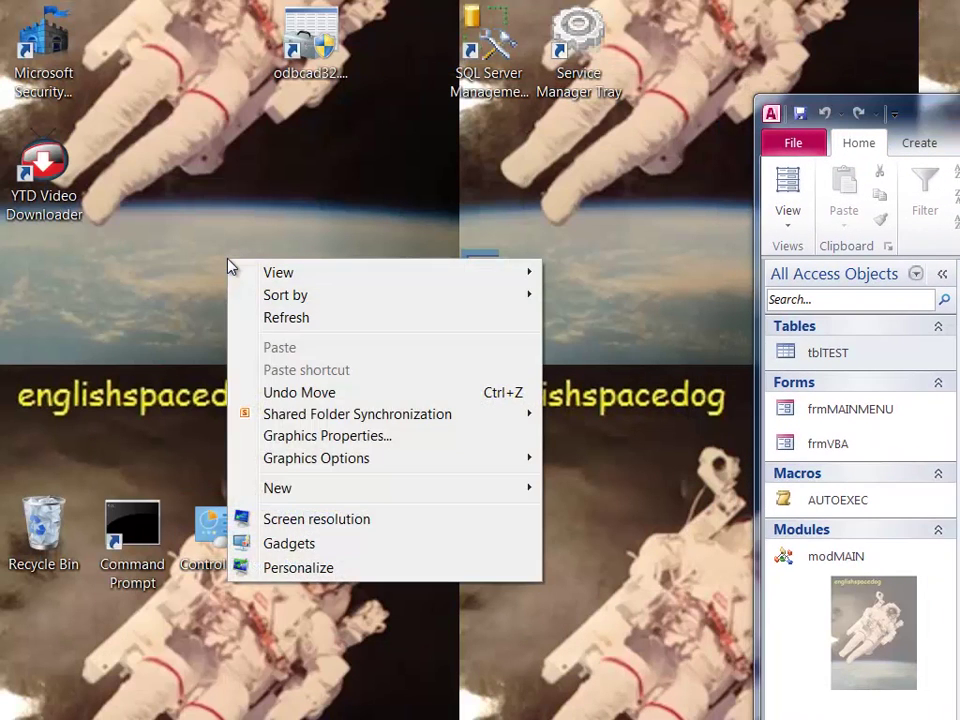
pyautogui.click(332, 568)
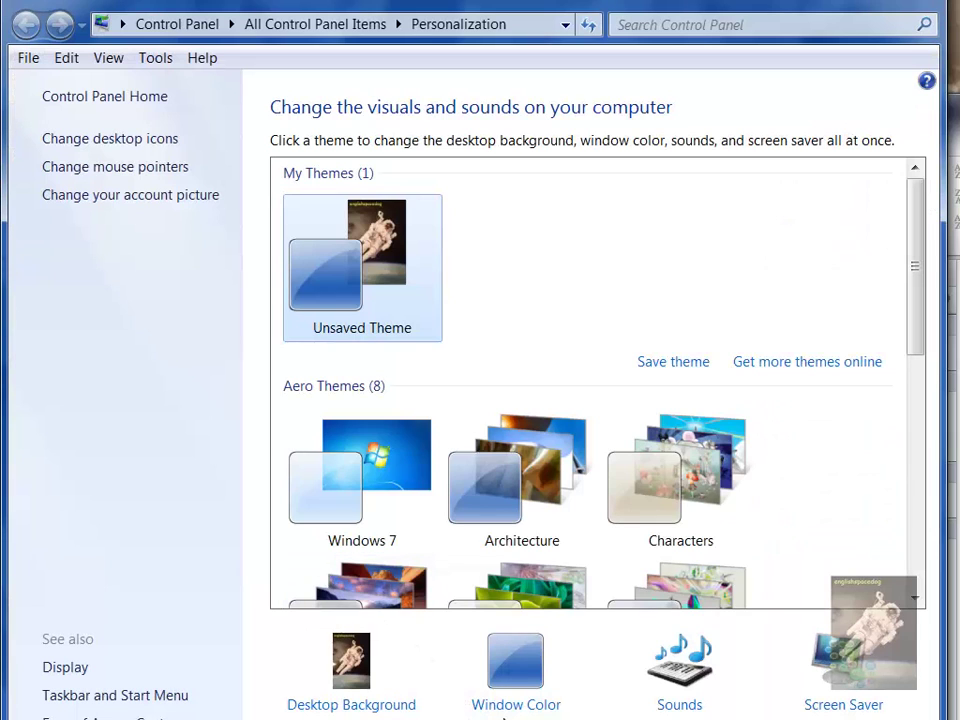
pyautogui.click(515, 706)
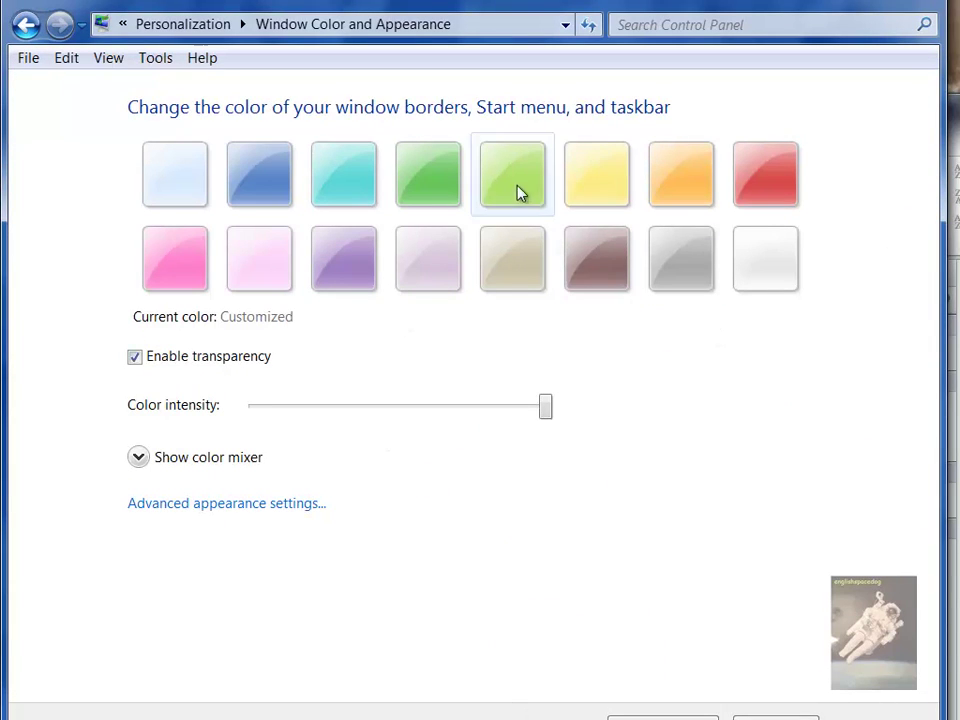
pyautogui.click(432, 177)
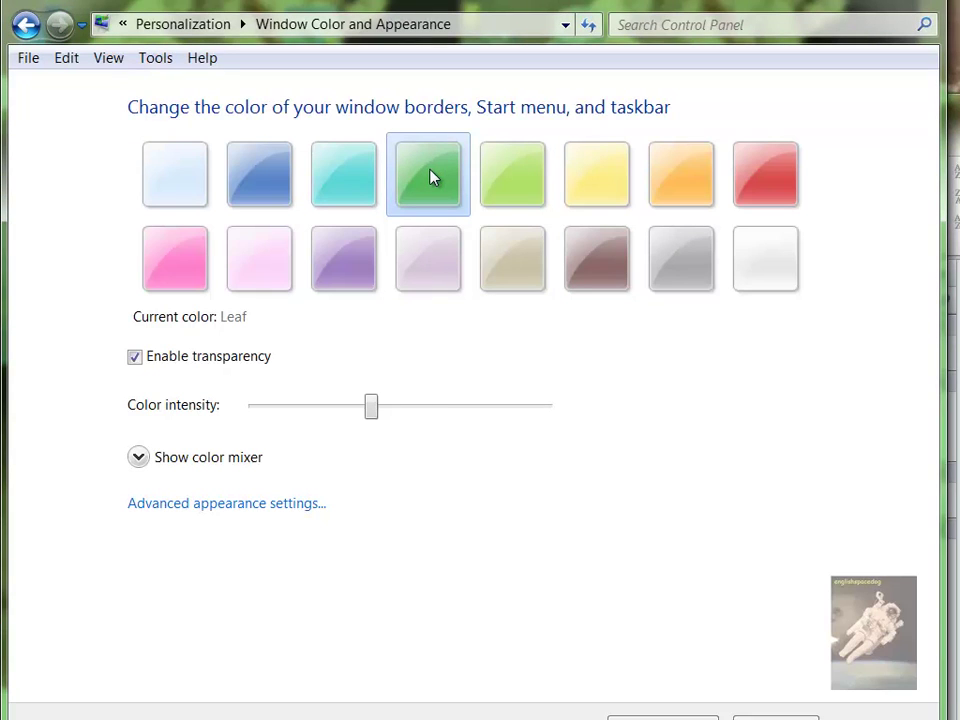
pyautogui.moveTo(371, 412); pyautogui.dragTo(543, 425)
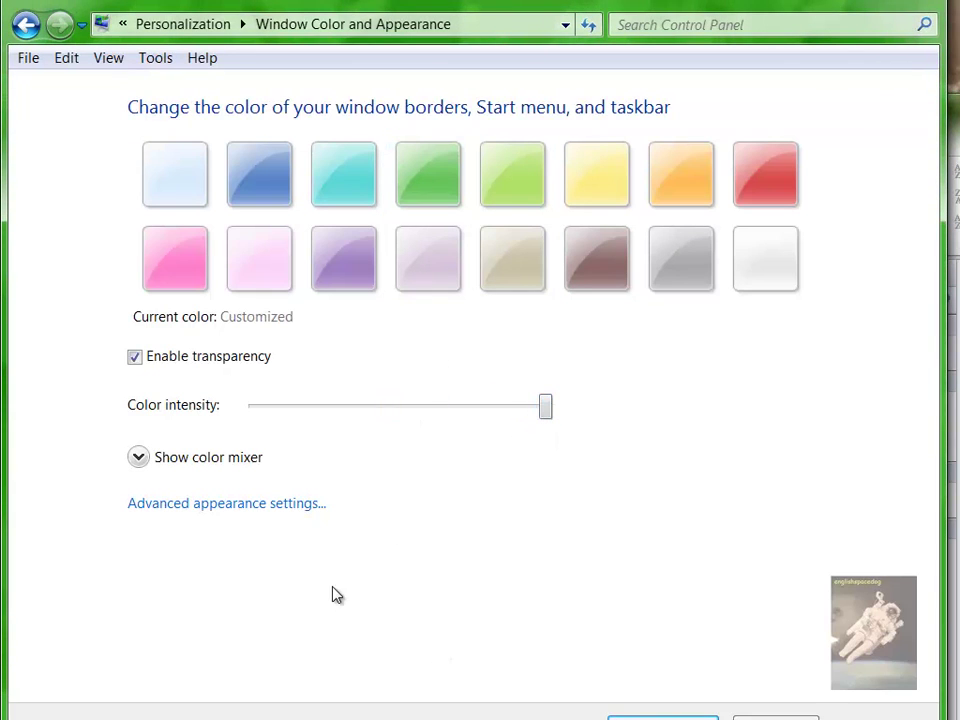
# Step: In advanced appearance settings, set the Active Title Bar's first colour to green
pyautogui.click(284, 513)
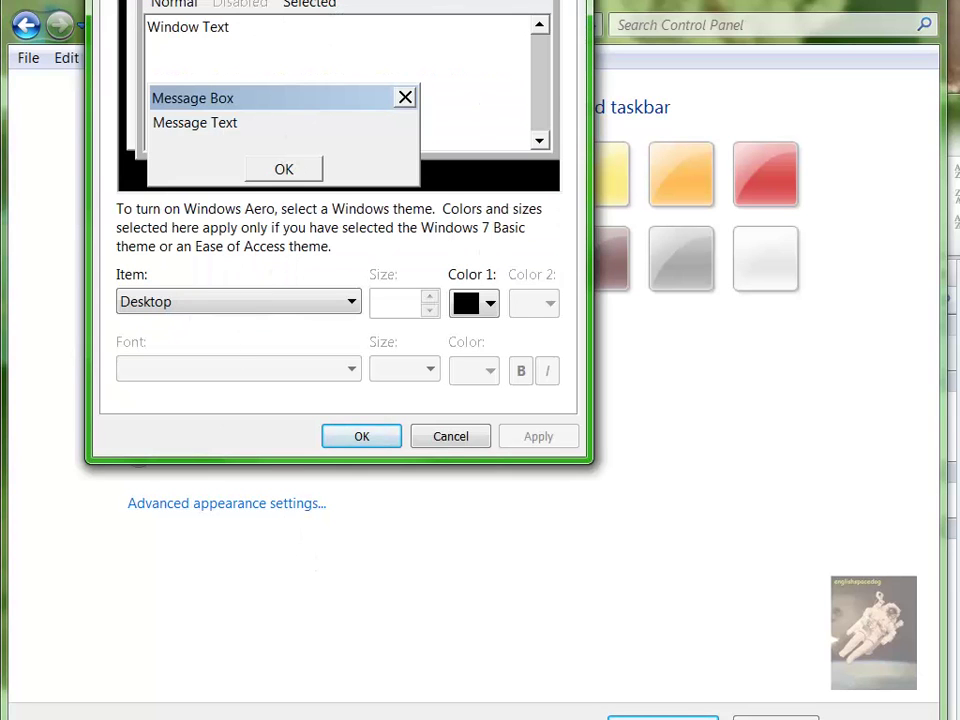
pyautogui.moveTo(351, 0); pyautogui.dragTo(425, 90)
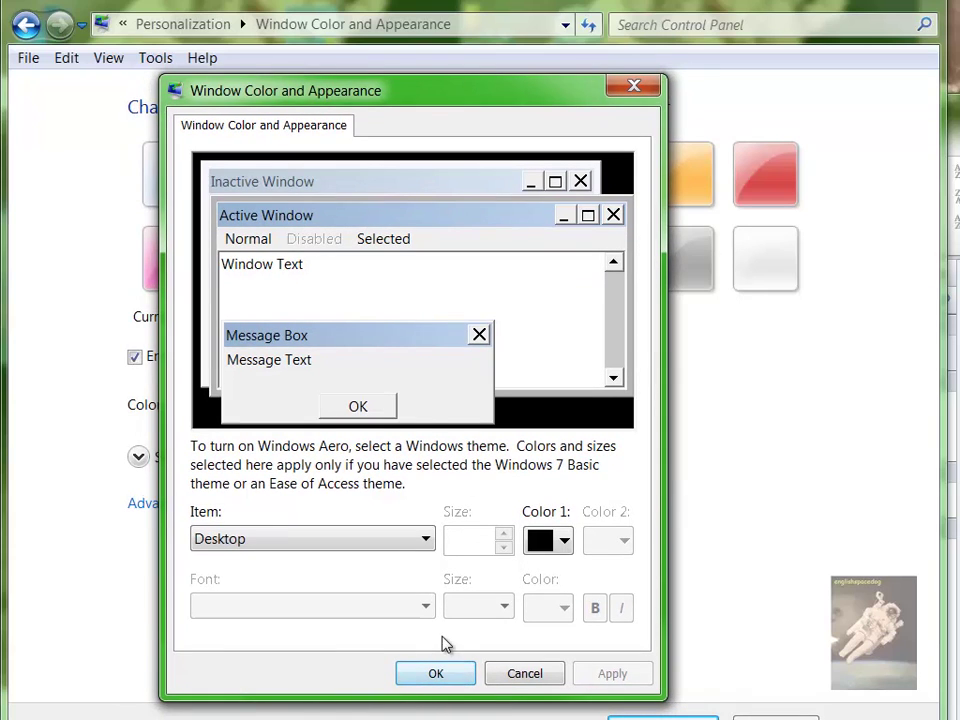
pyautogui.click(383, 215)
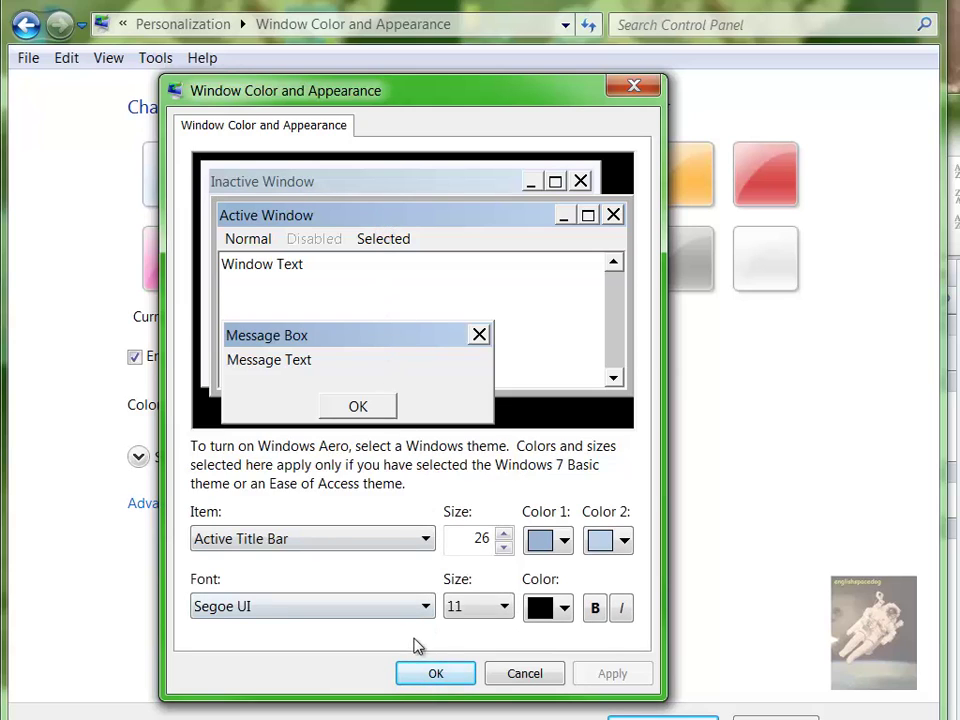
pyautogui.click(565, 541)
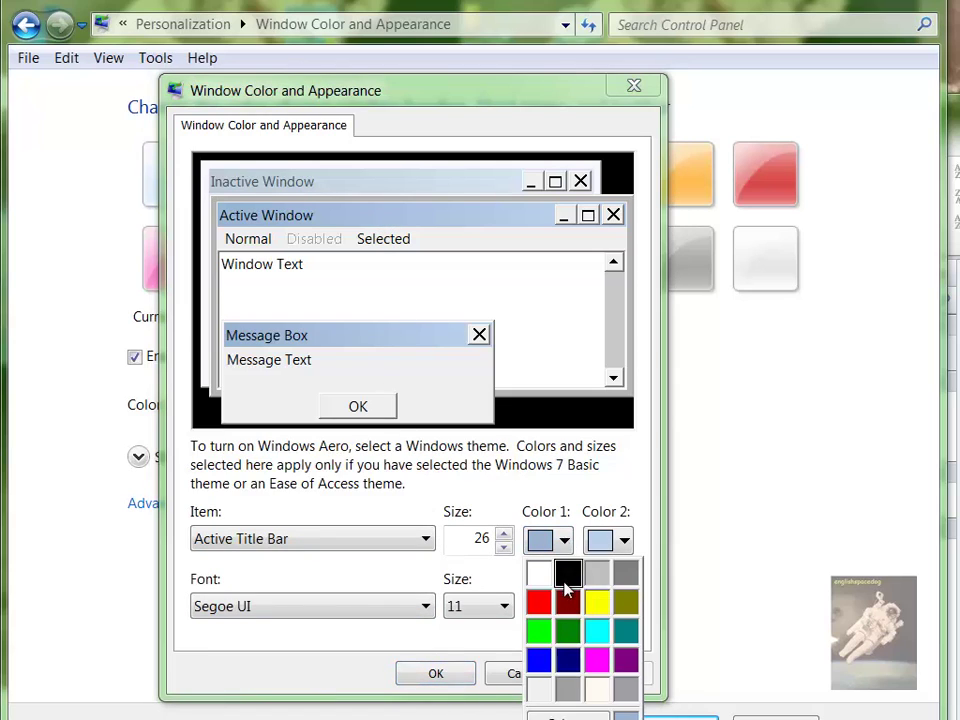
pyautogui.click(566, 574)
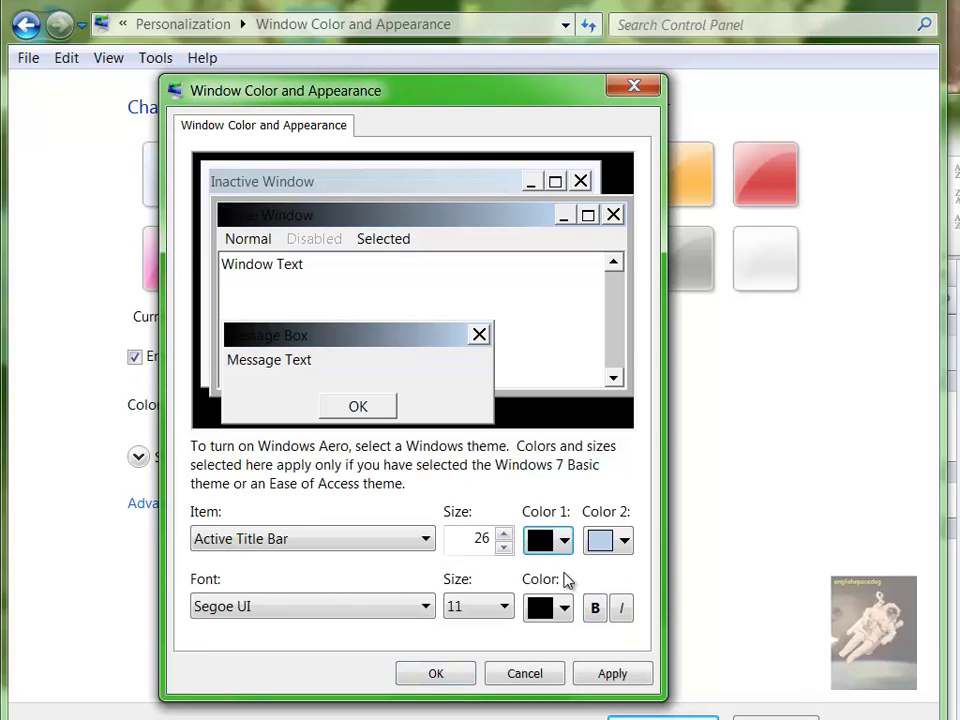
pyautogui.click(251, 216)
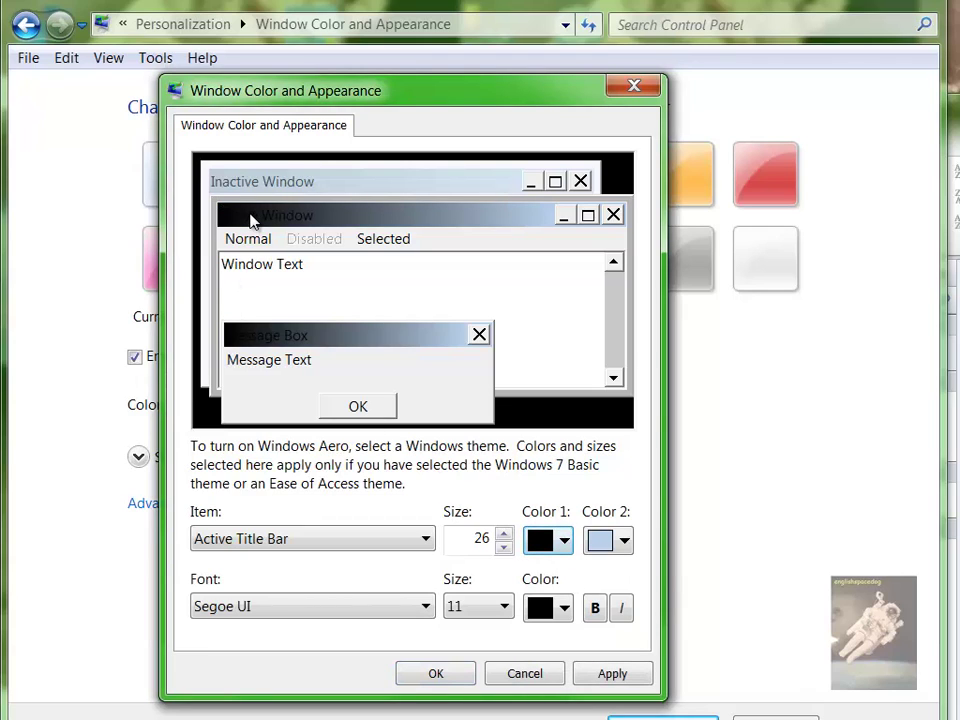
pyautogui.click(564, 545)
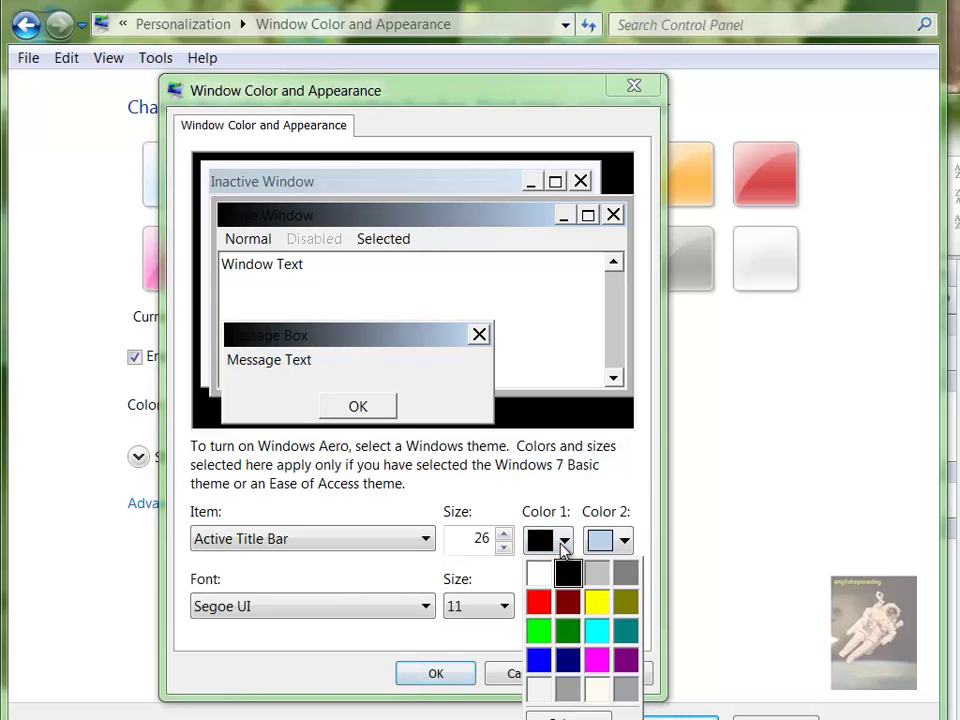
pyautogui.click(545, 665)
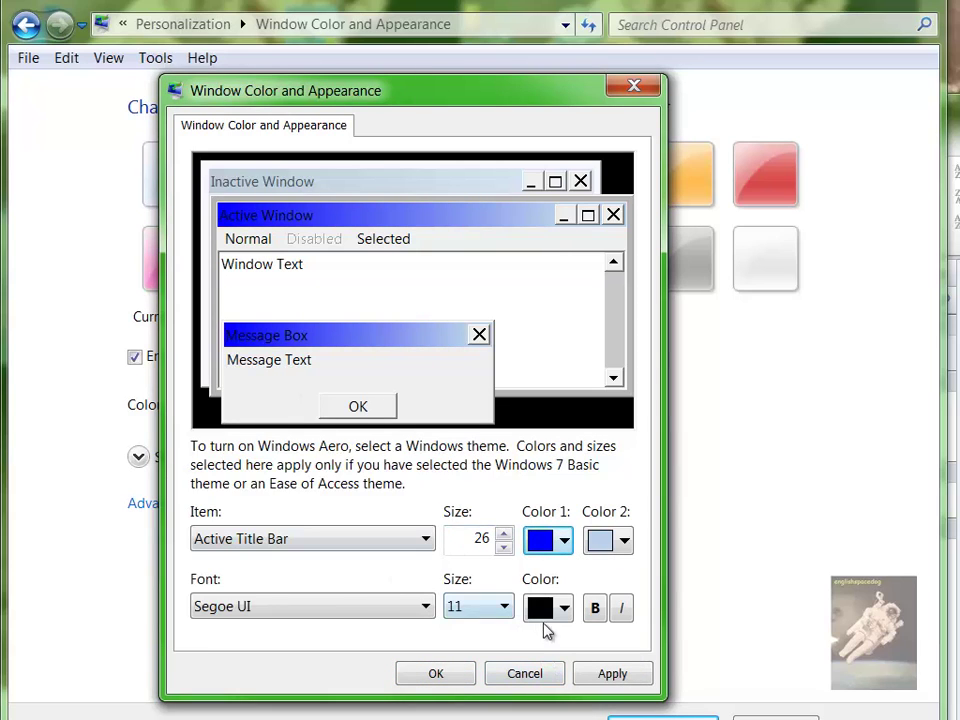
pyautogui.click(565, 543)
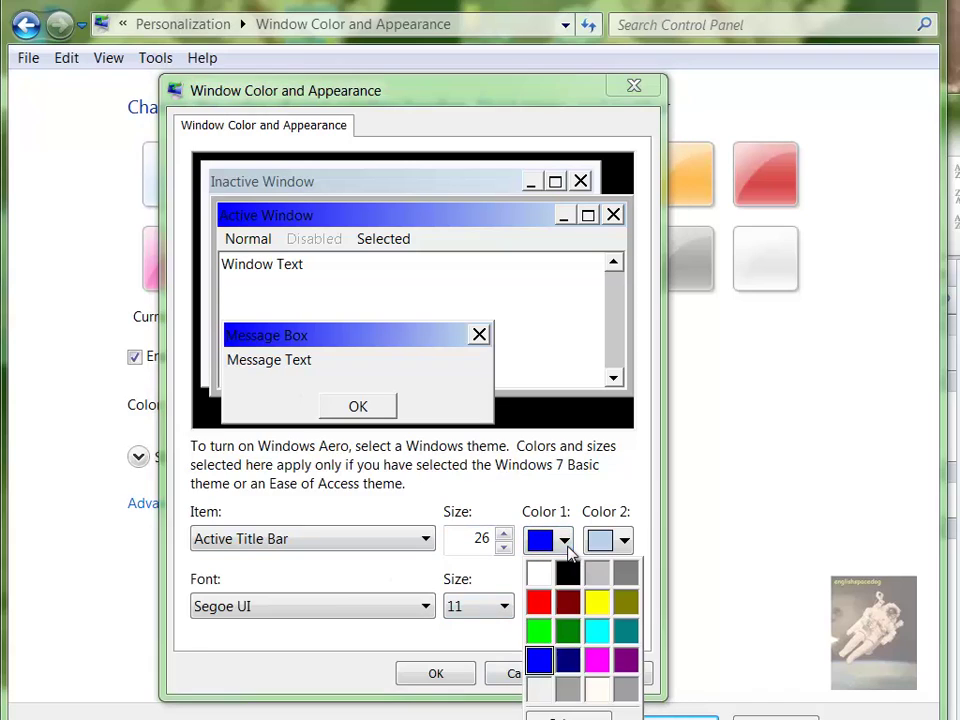
pyautogui.click(540, 632)
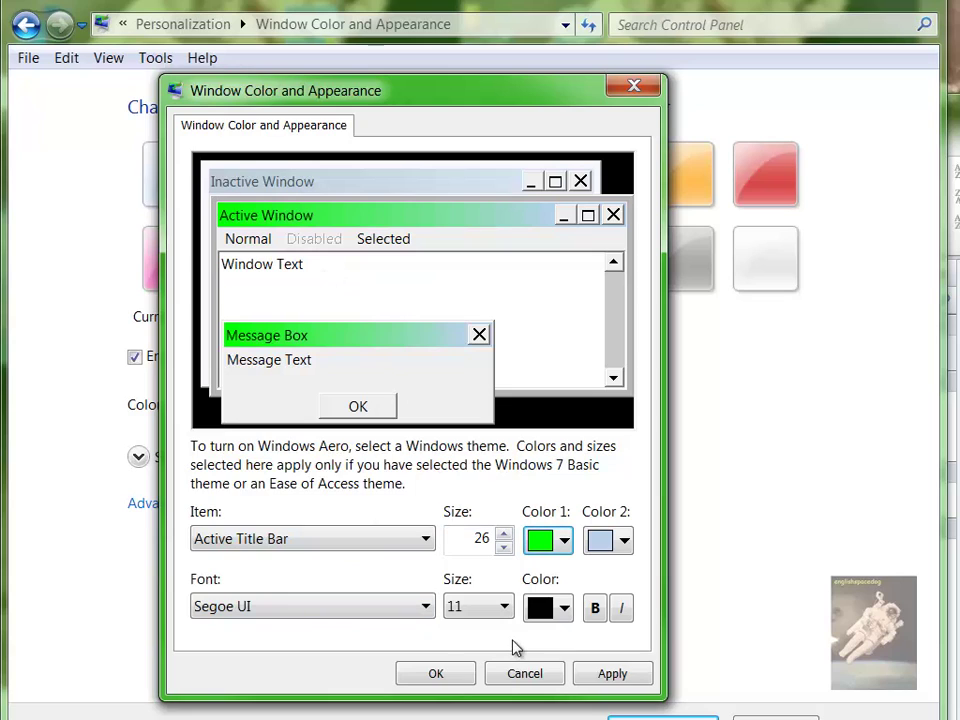
# Step: Give the active title bar blue bold text and a red second gradient colour
pyautogui.click(564, 610)
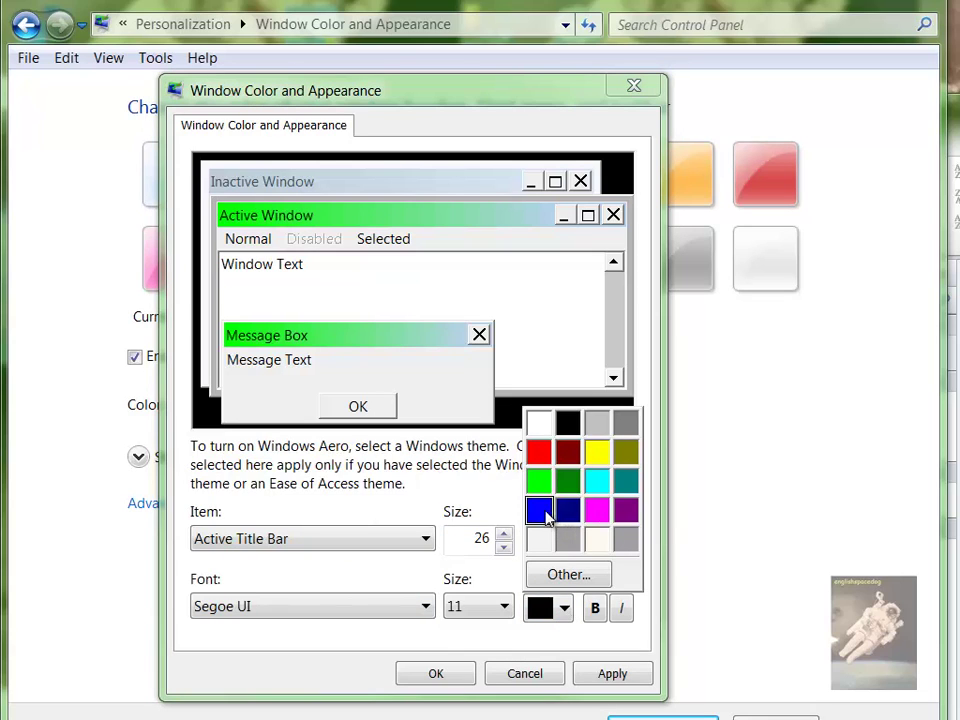
pyautogui.click(546, 516)
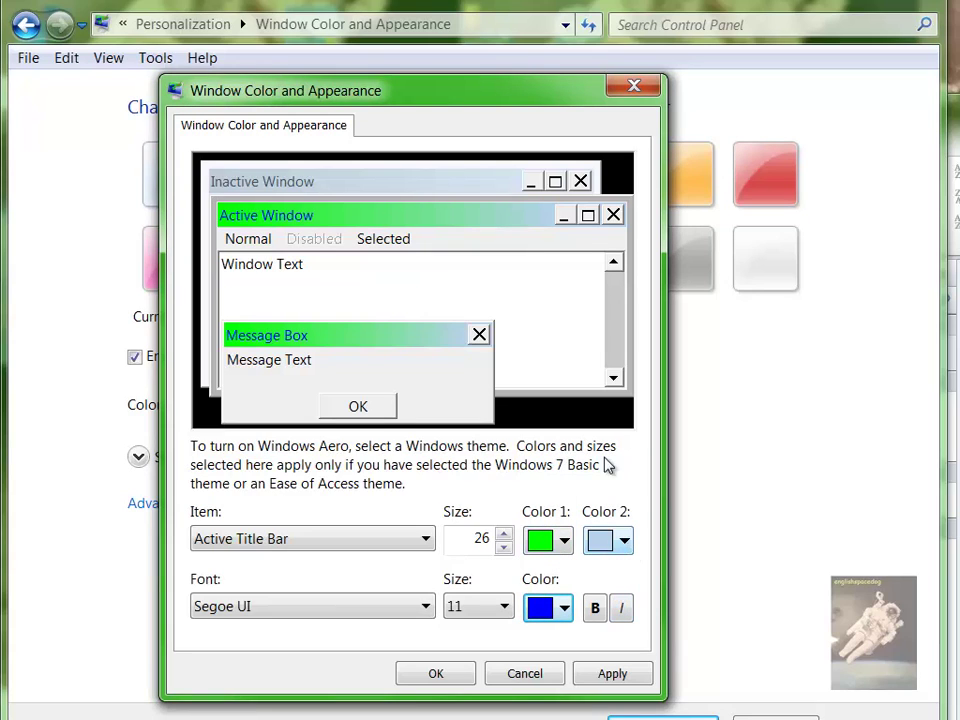
pyautogui.click(624, 541)
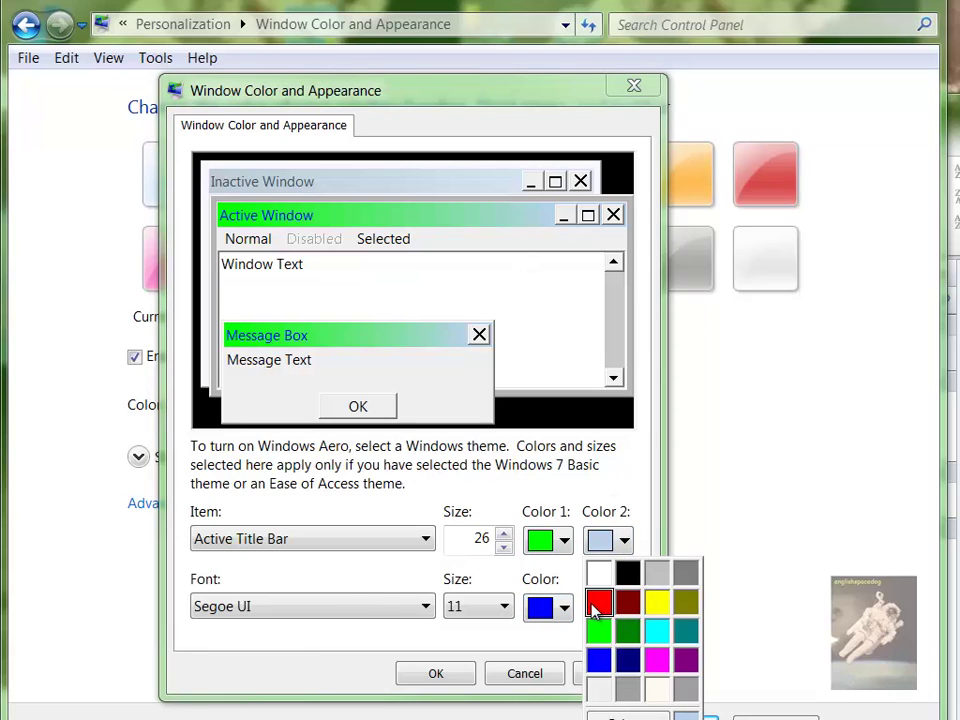
pyautogui.click(598, 603)
pyautogui.click(595, 608)
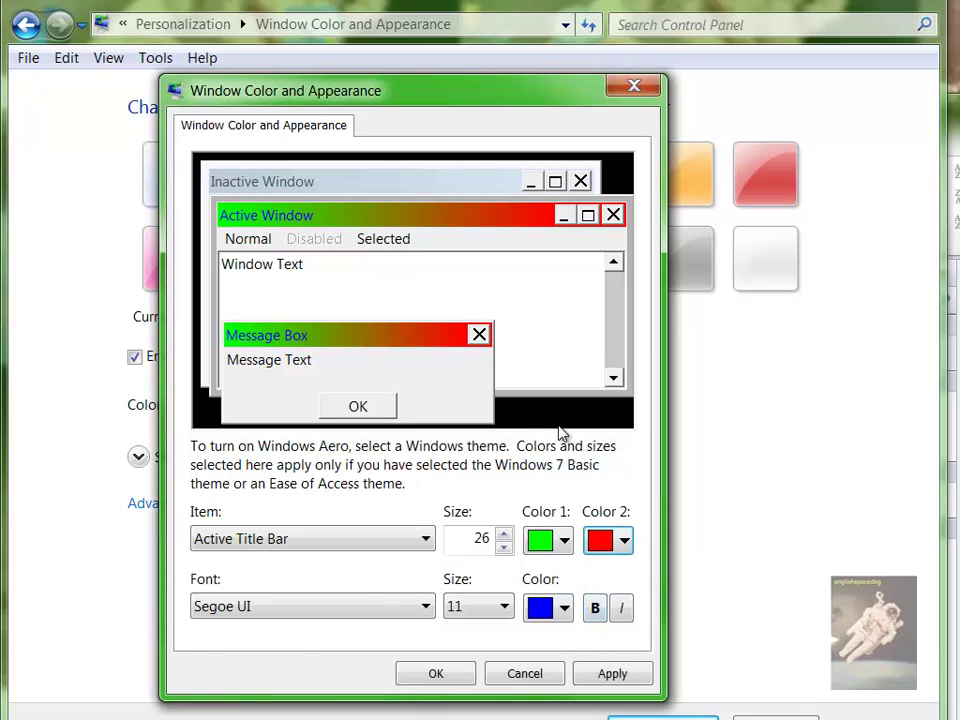
# Step: Make the window background yellow, window text red and message box text dark green
pyautogui.click(268, 366)
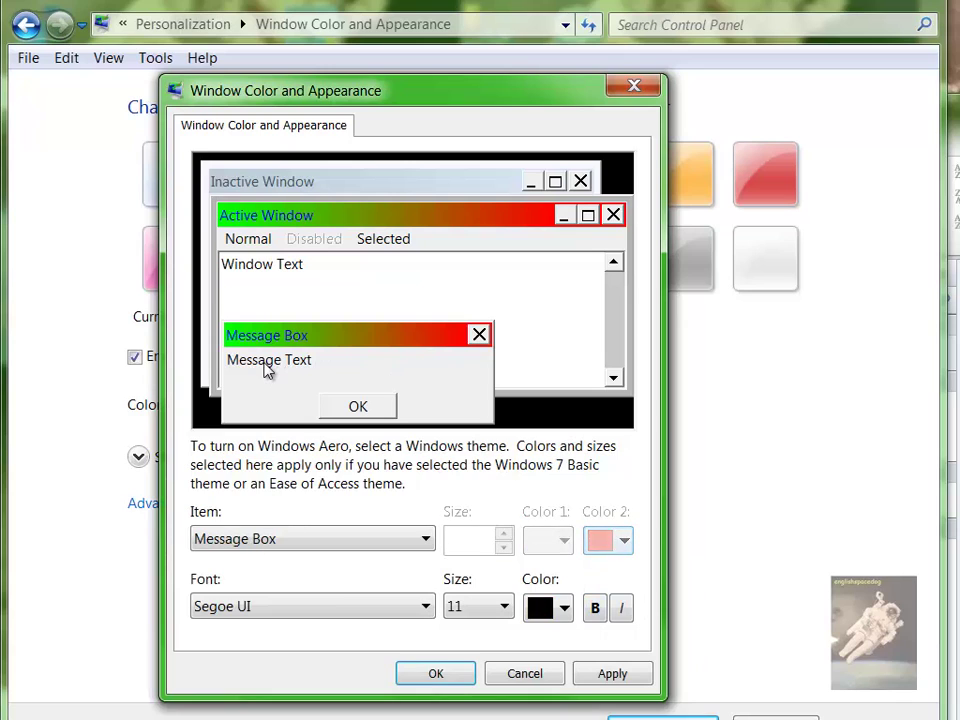
pyautogui.click(564, 607)
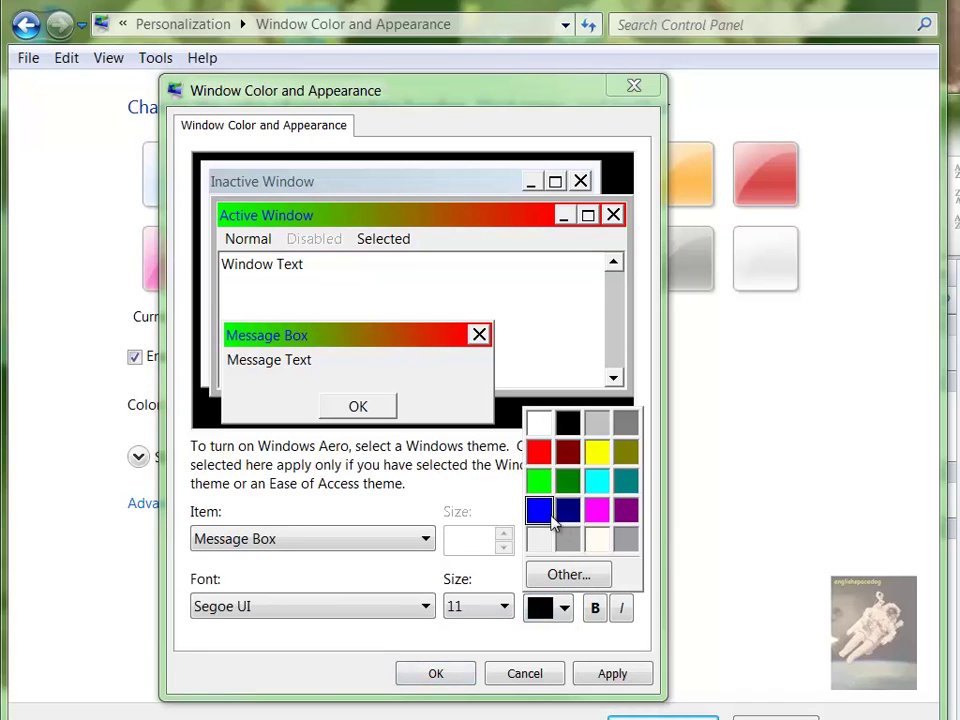
pyautogui.click(548, 520)
pyautogui.click(435, 298)
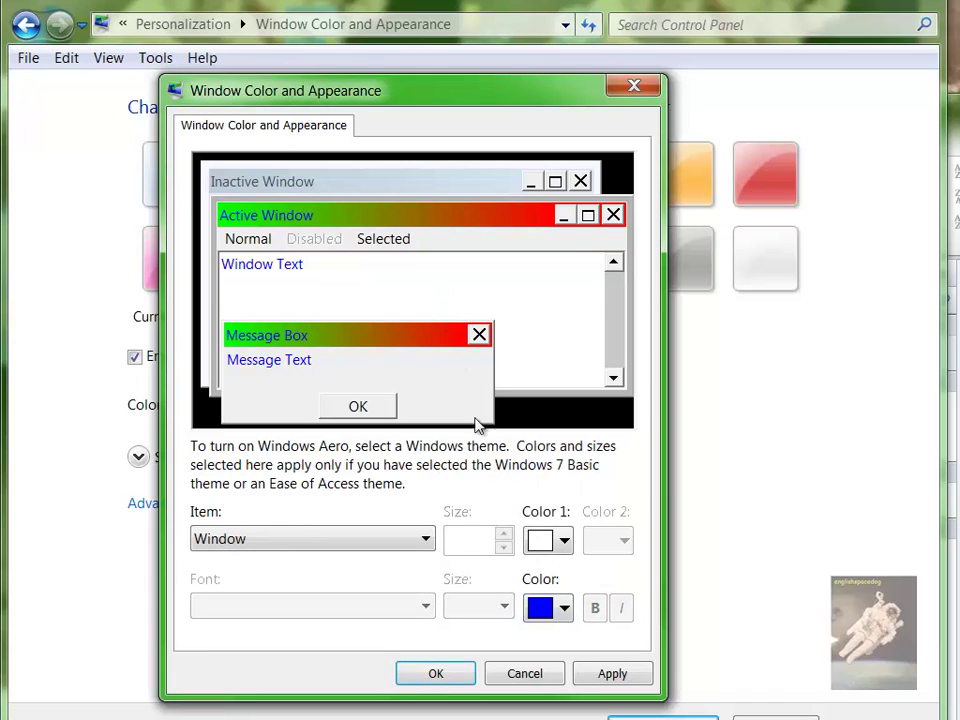
pyautogui.click(563, 541)
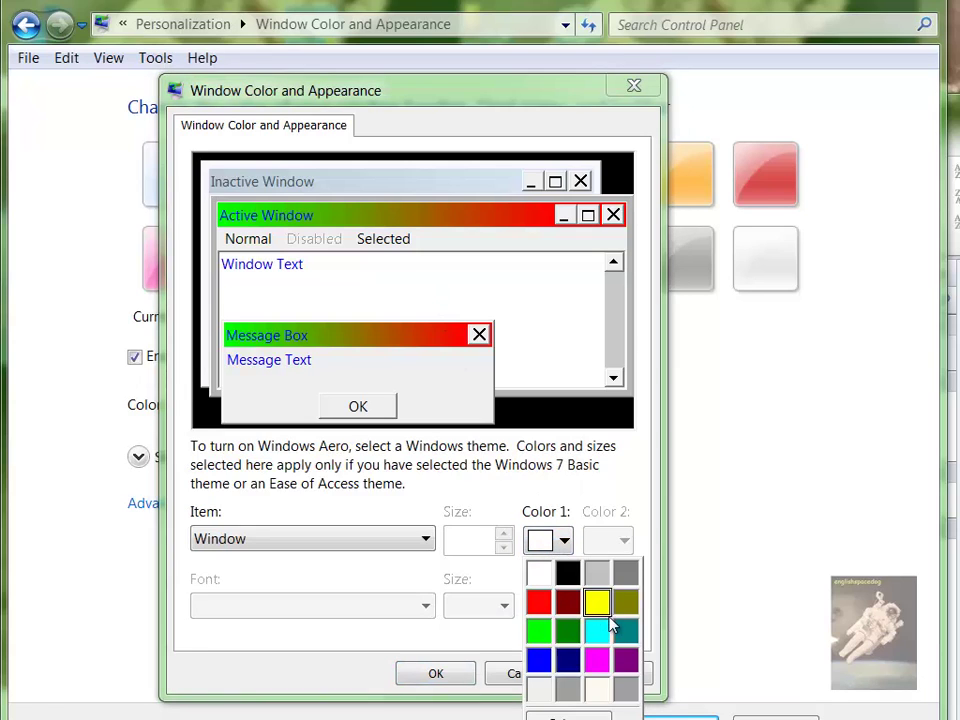
pyautogui.click(599, 605)
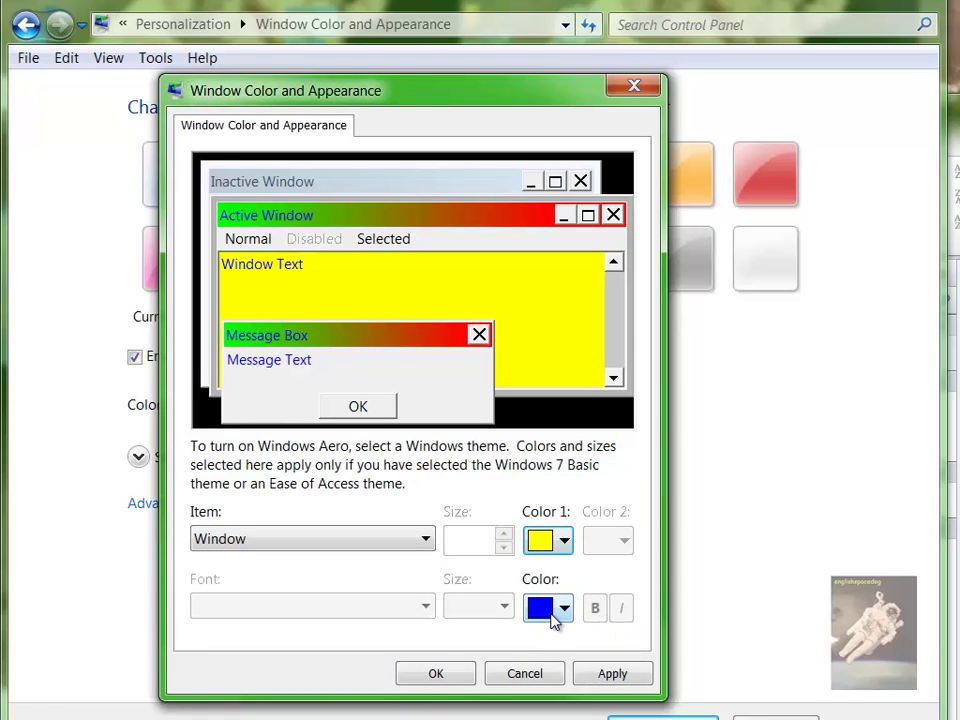
pyautogui.click(564, 610)
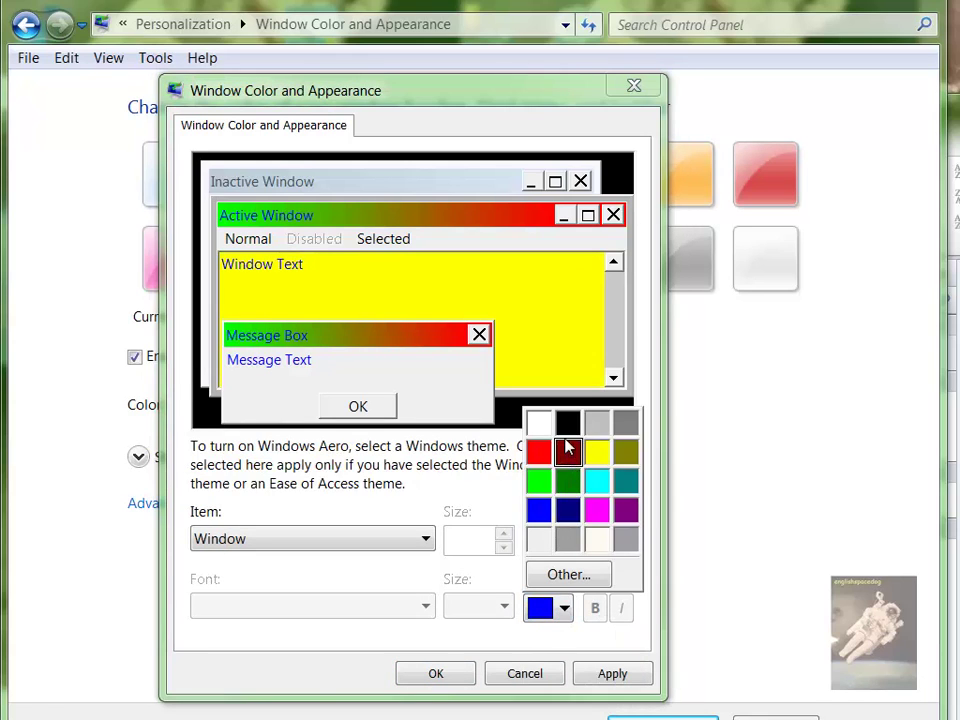
pyautogui.click(540, 454)
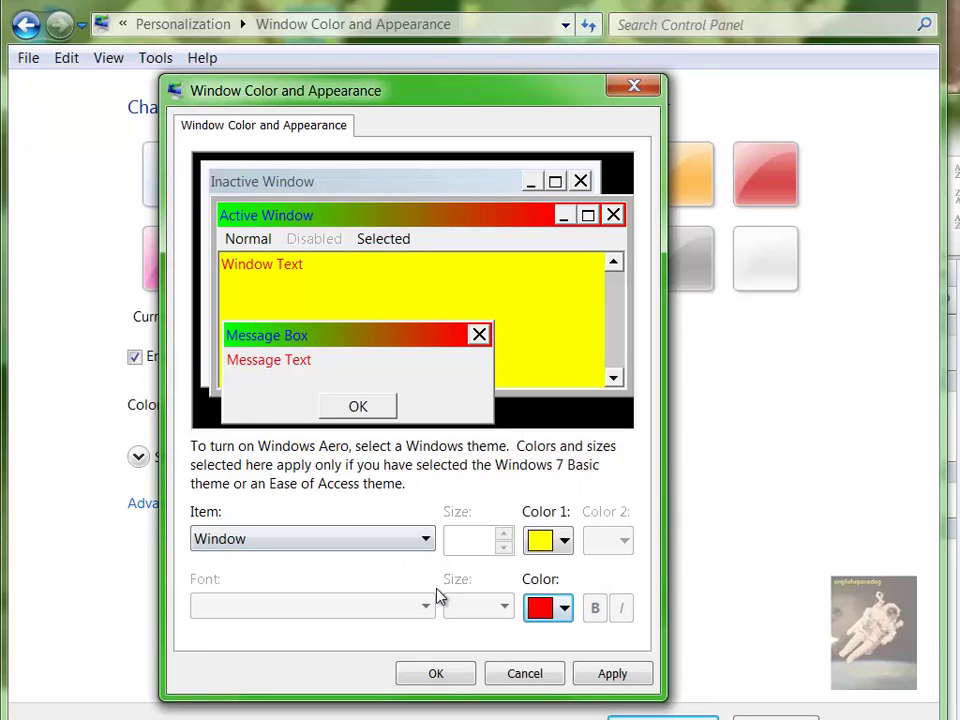
pyautogui.click(270, 393)
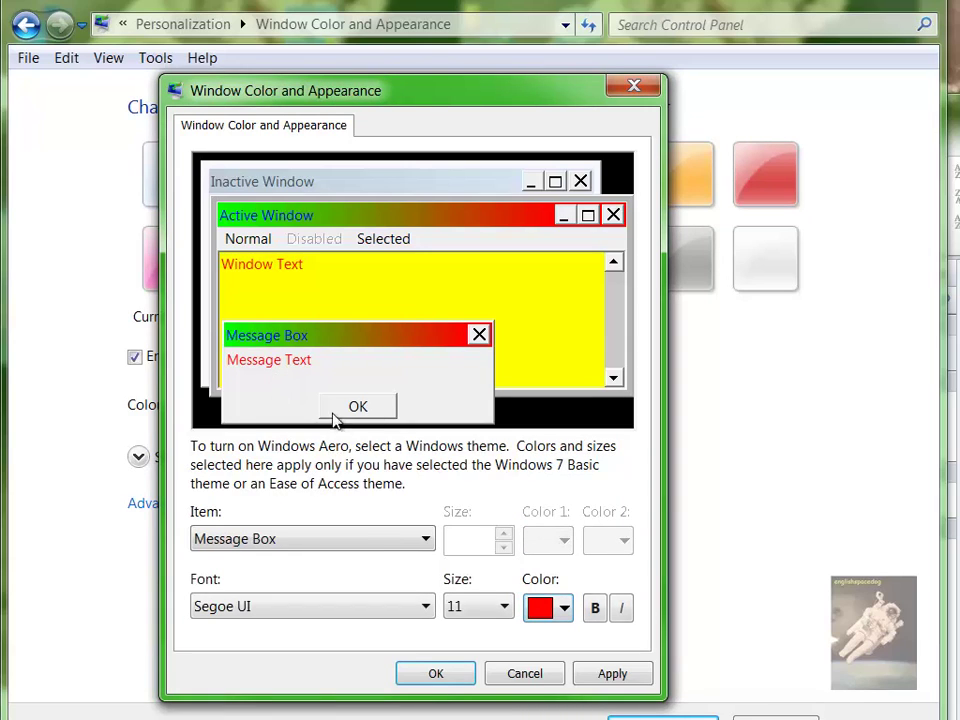
pyautogui.click(563, 610)
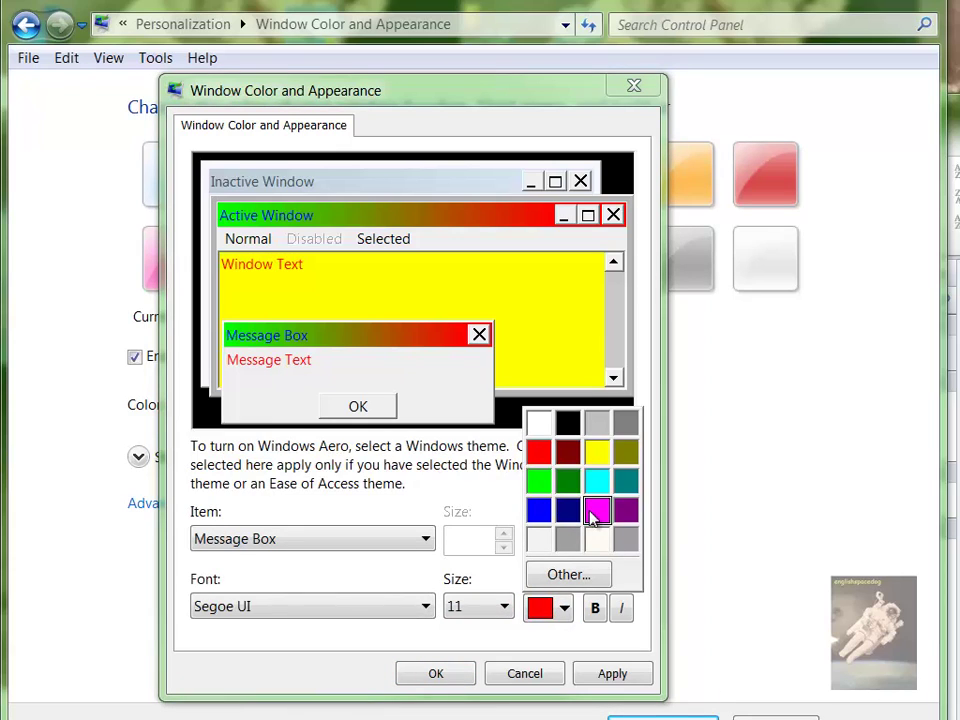
pyautogui.click(570, 484)
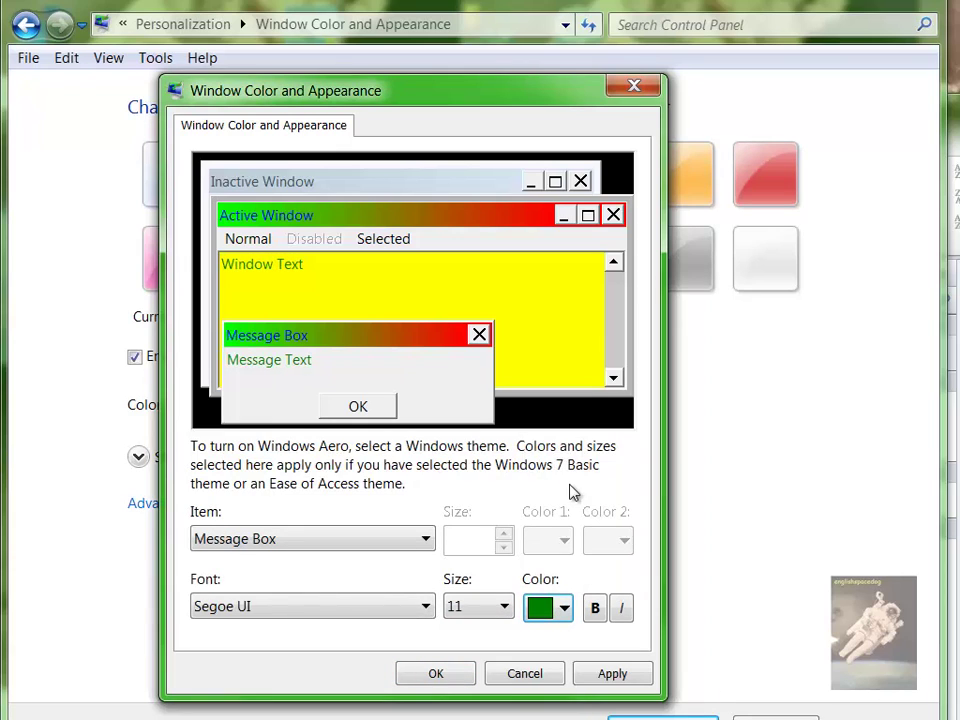
# Step: Make the inactive title bar black with grey text and the desktop blue
pyautogui.click(325, 181)
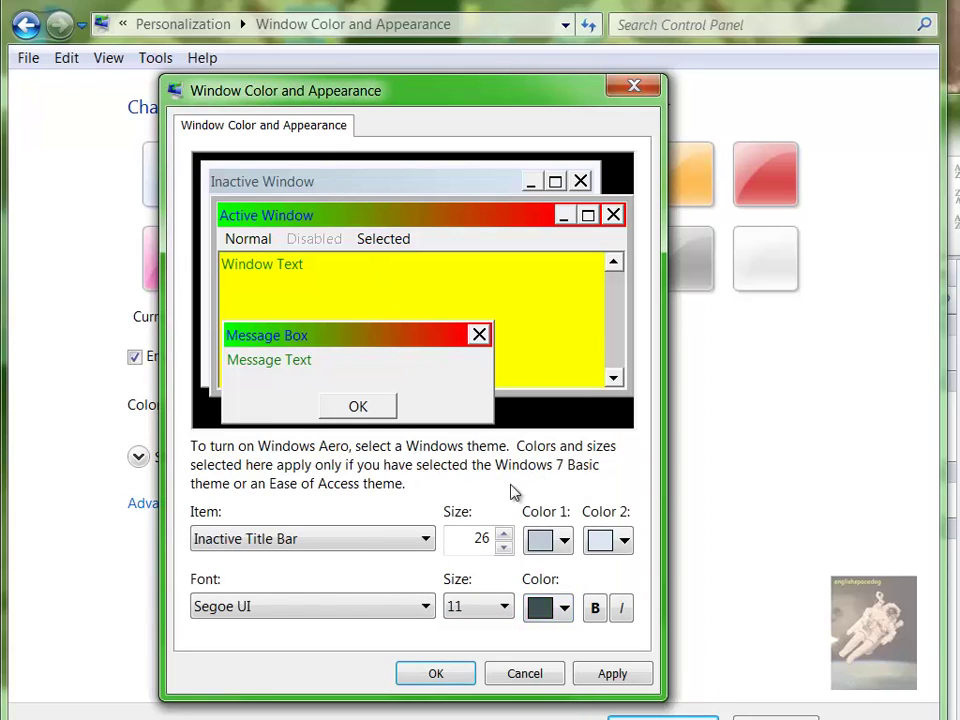
pyautogui.click(565, 541)
pyautogui.click(568, 574)
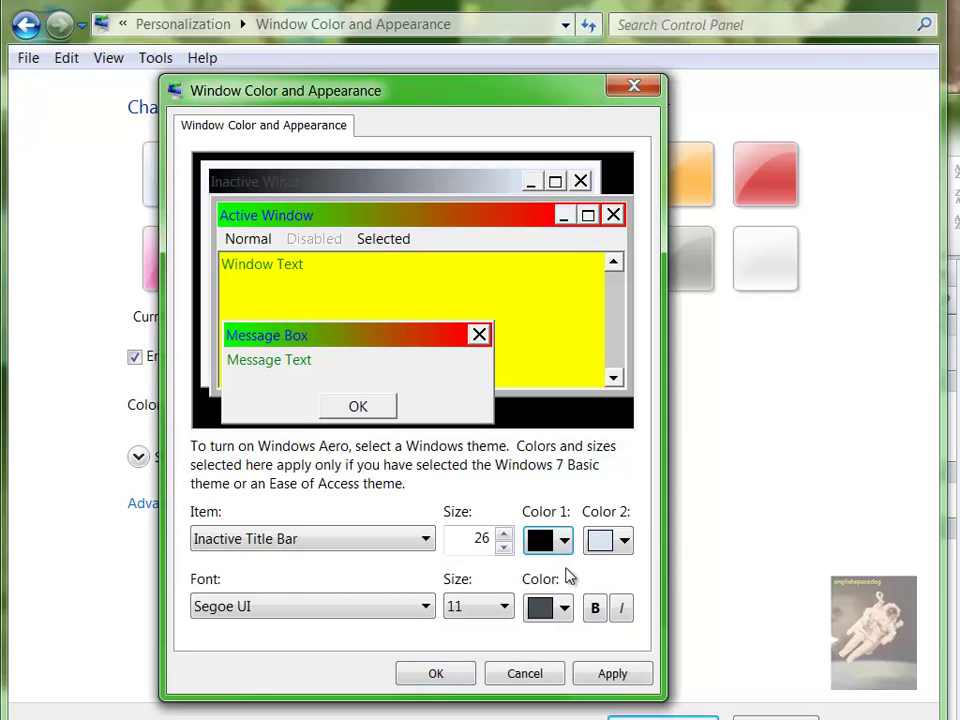
pyautogui.click(562, 609)
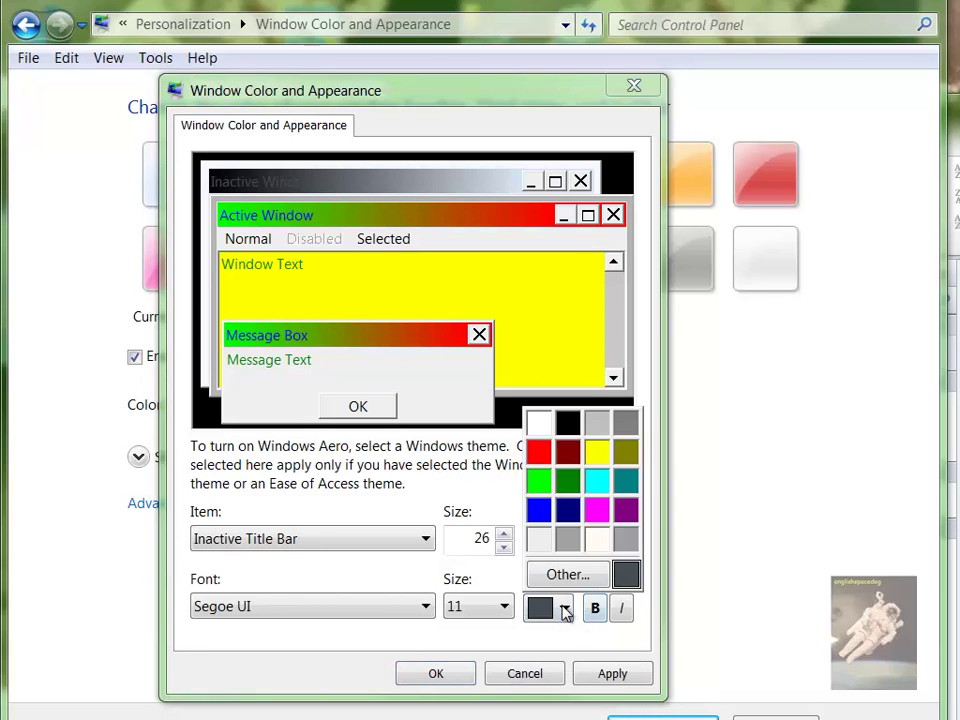
pyautogui.click(568, 540)
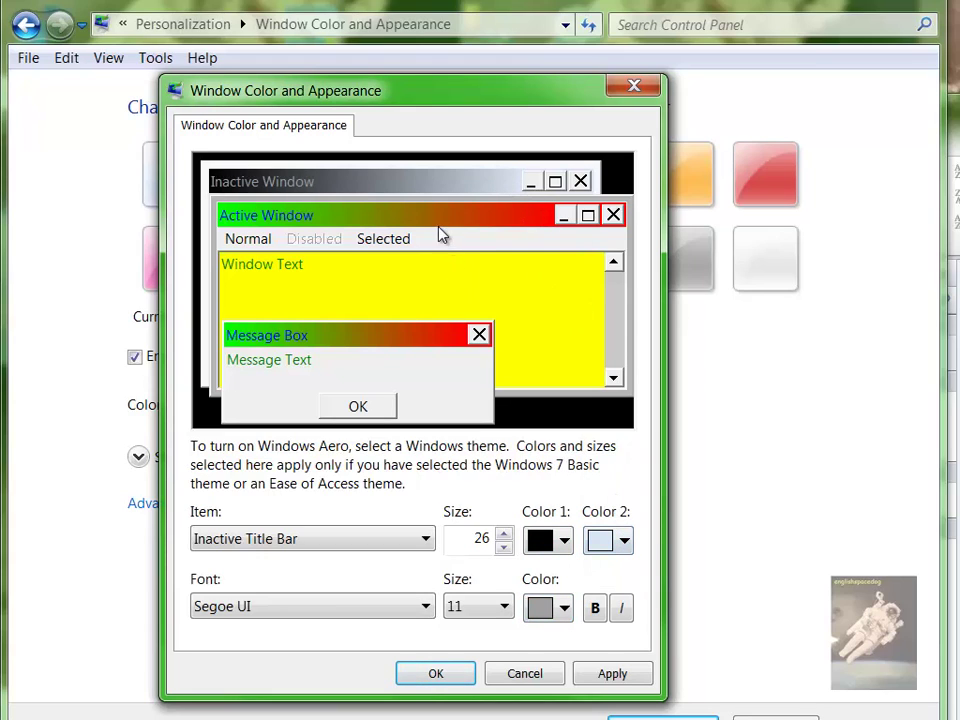
pyautogui.click(535, 420)
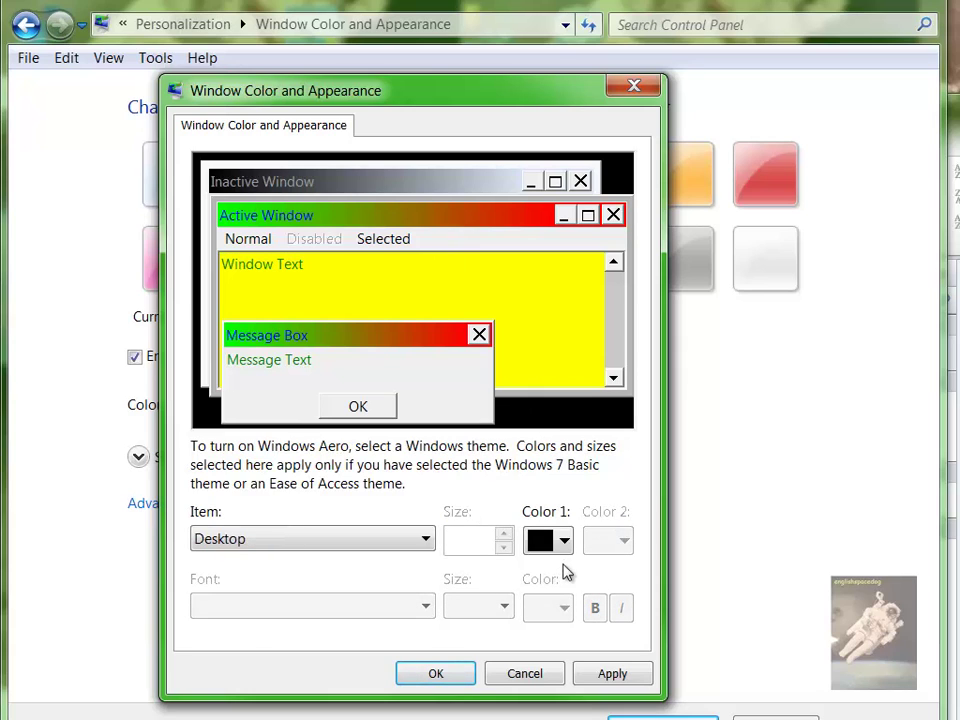
pyautogui.click(565, 545)
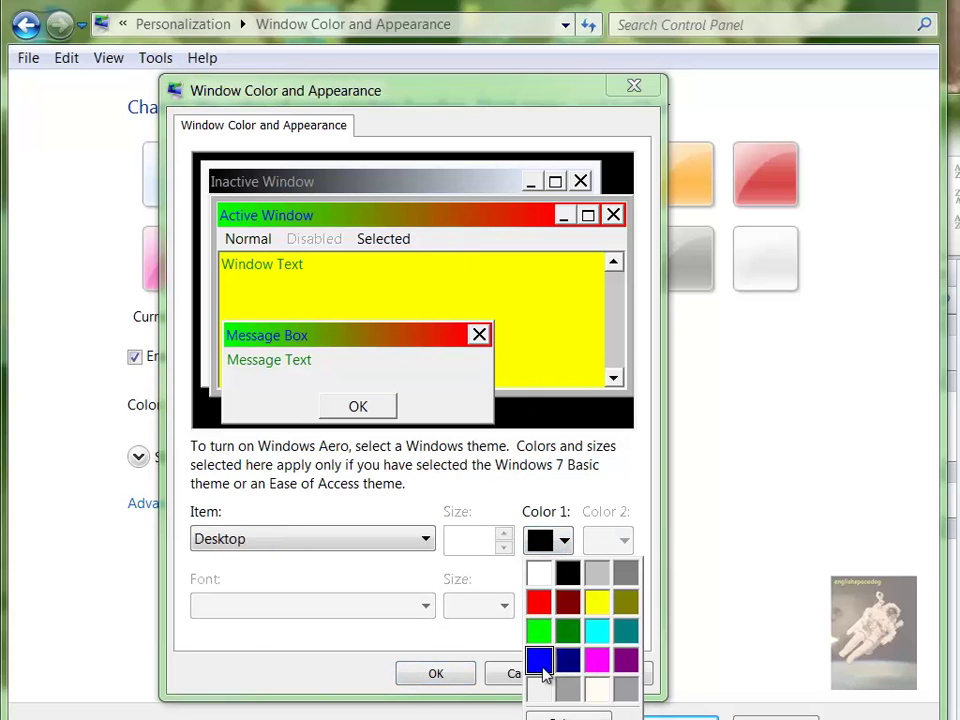
pyautogui.click(538, 660)
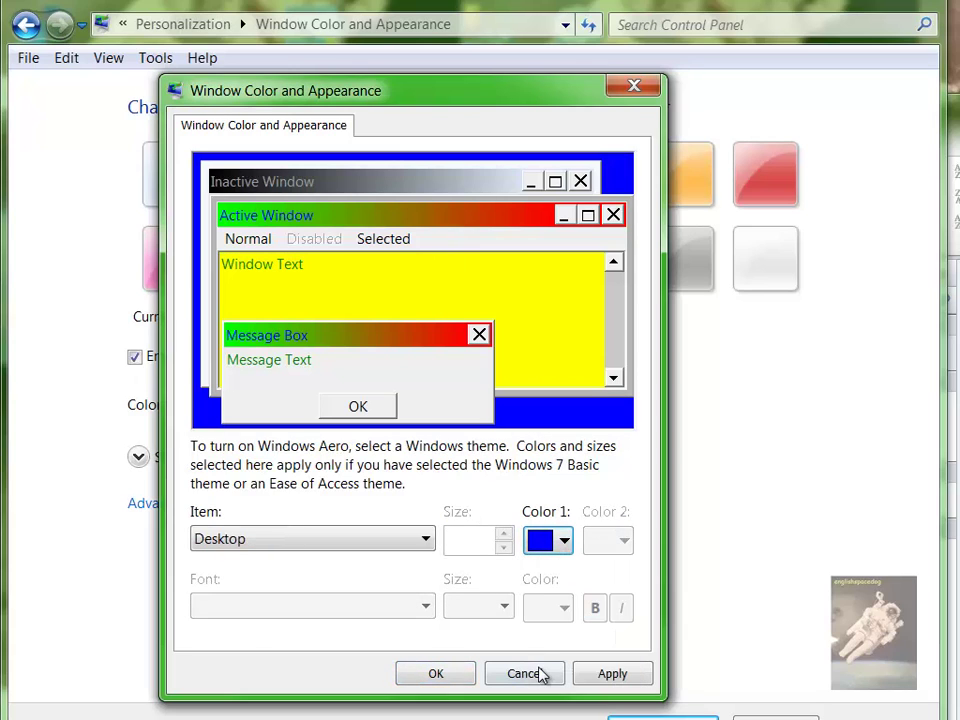
# Step: Apply the new colour scheme and return to the Personalization page
pyautogui.click(437, 675)
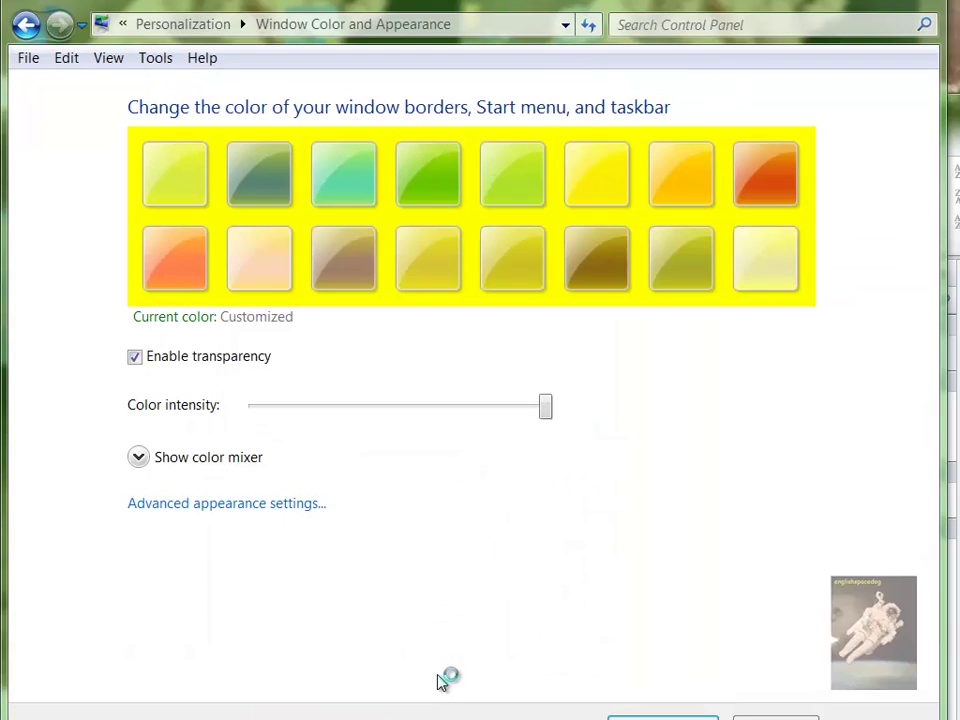
pyautogui.click(662, 716)
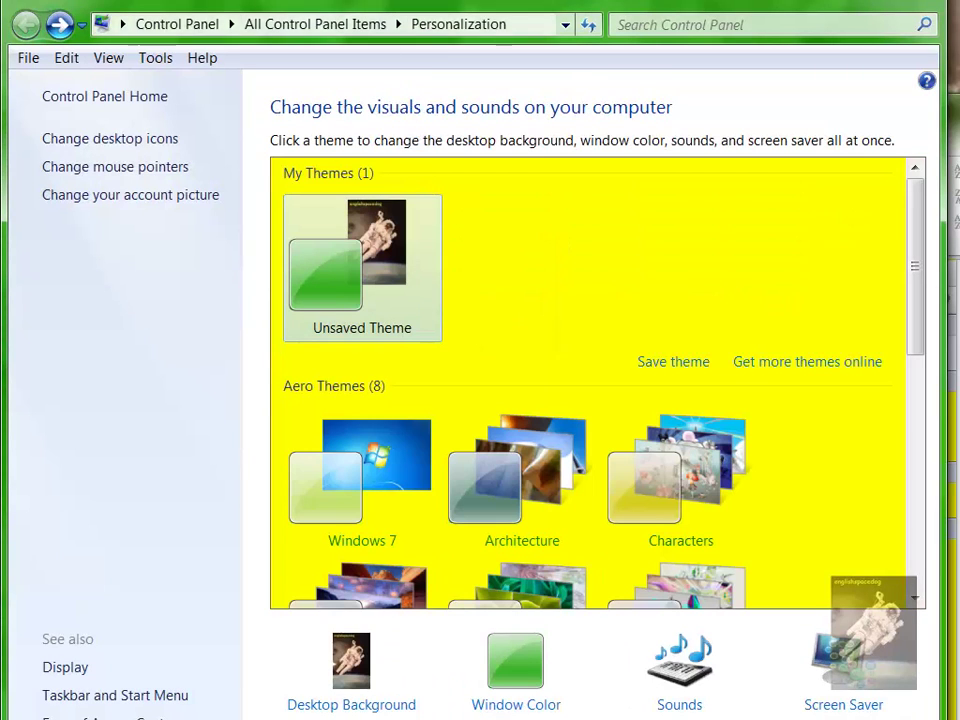
pyautogui.moveTo(214, 4); pyautogui.dragTo(959, 719)
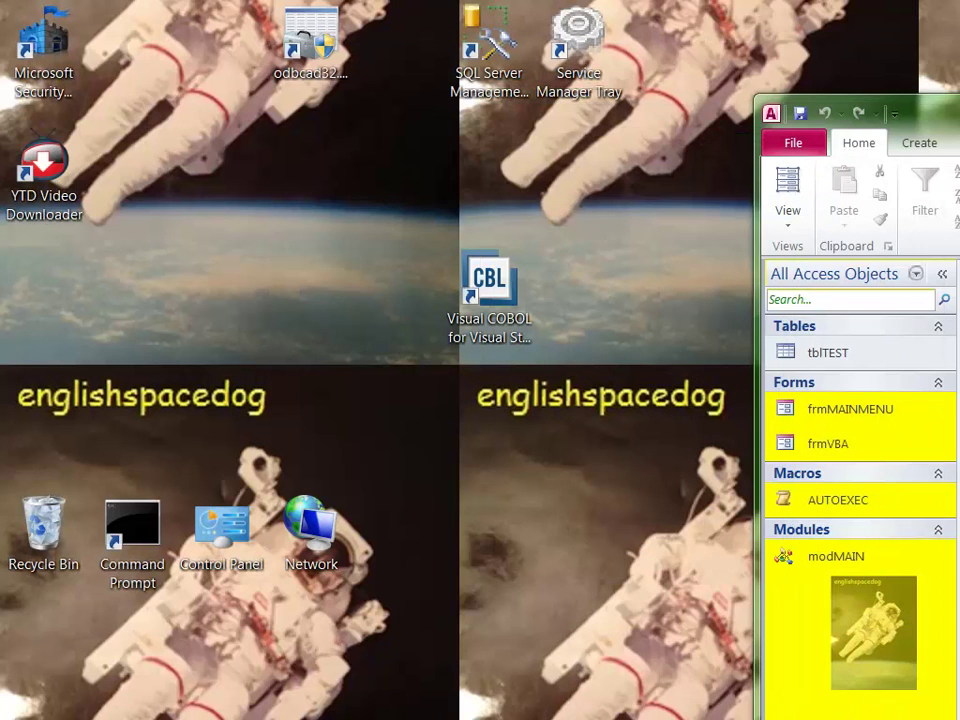
pyautogui.moveTo(880, 113); pyautogui.dragTo(239, 32)
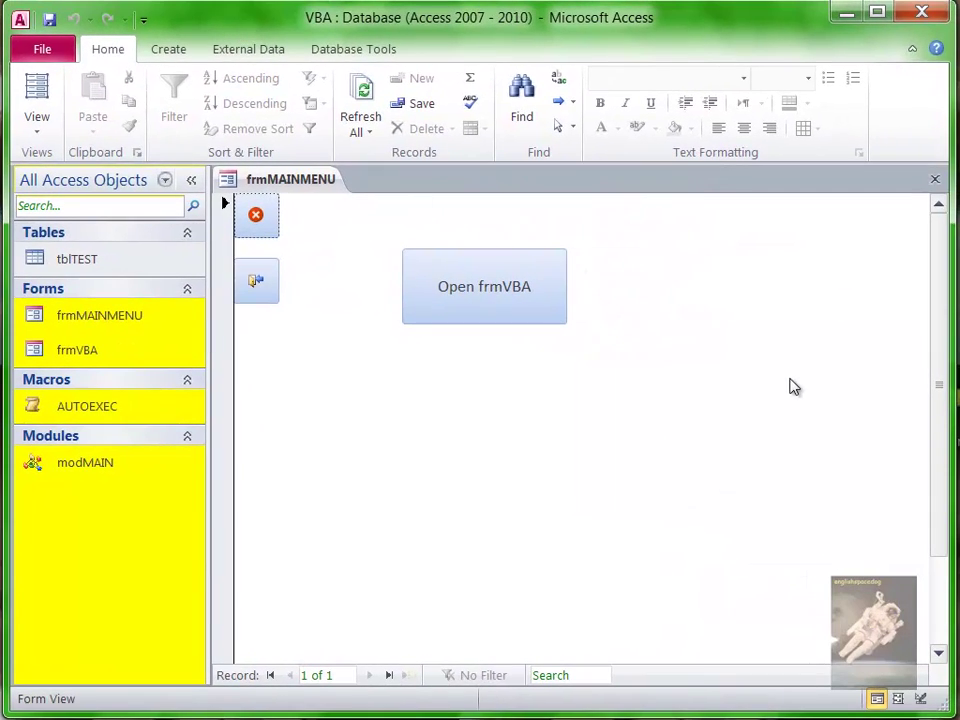
# Step: Close Access and reopen VBA.accdb from the Start menu's recent files
pyautogui.click(924, 14)
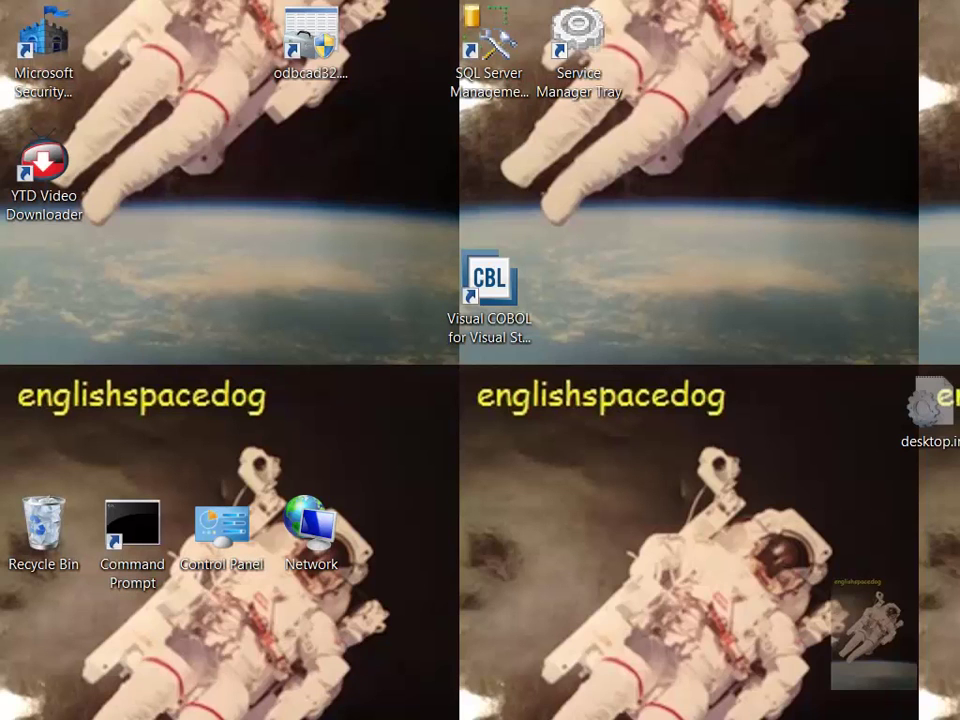
pyautogui.press('super')
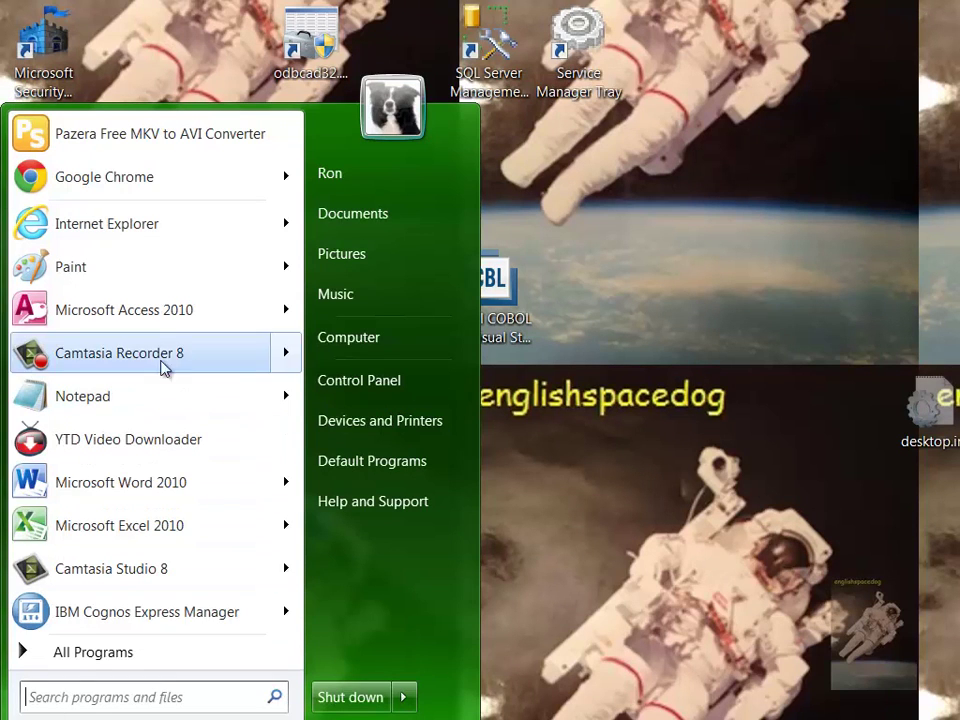
pyautogui.moveTo(172, 310)
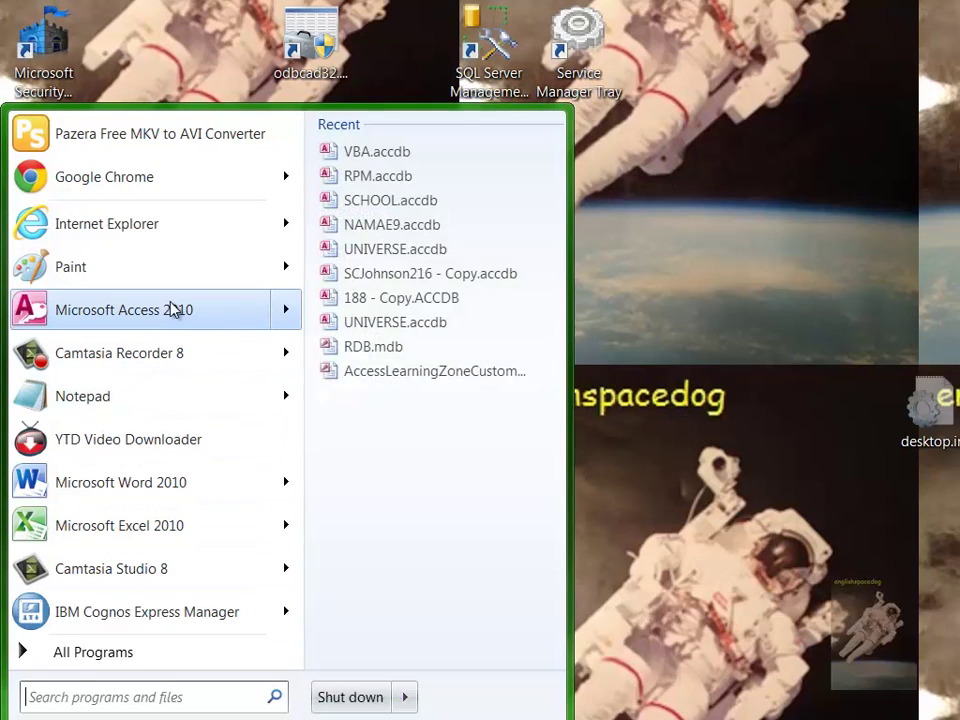
pyautogui.click(414, 155)
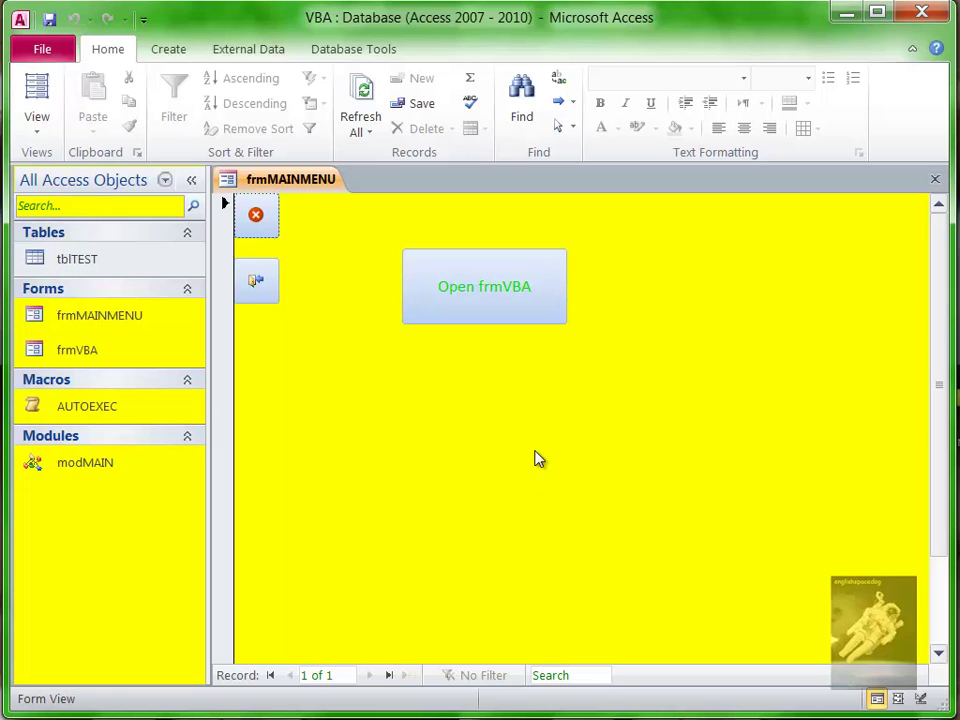
# Step: Switch frmMAINMENU to Design View and open the Detail section's Property Sheet
pyautogui.rightClick(656, 380)
pyautogui.click(700, 442)
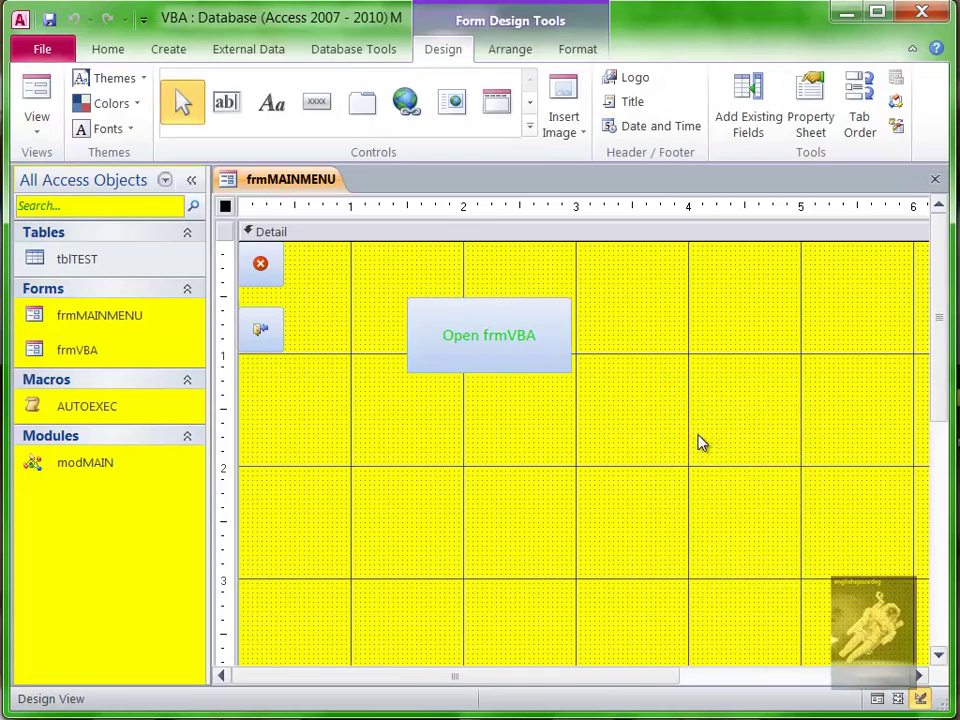
pyautogui.rightClick(684, 345)
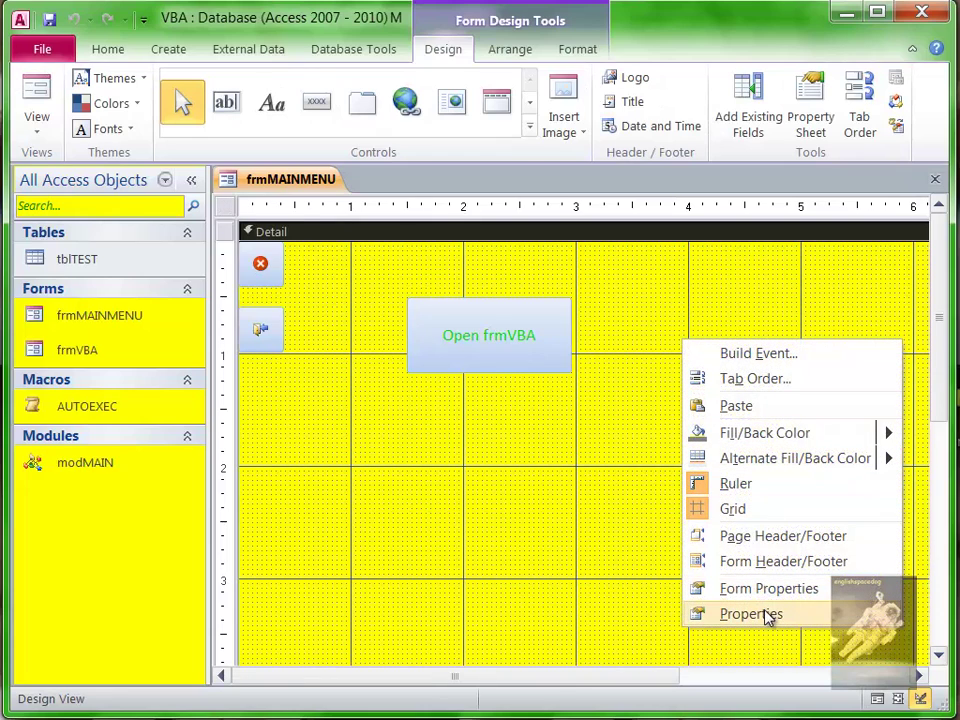
pyautogui.click(766, 617)
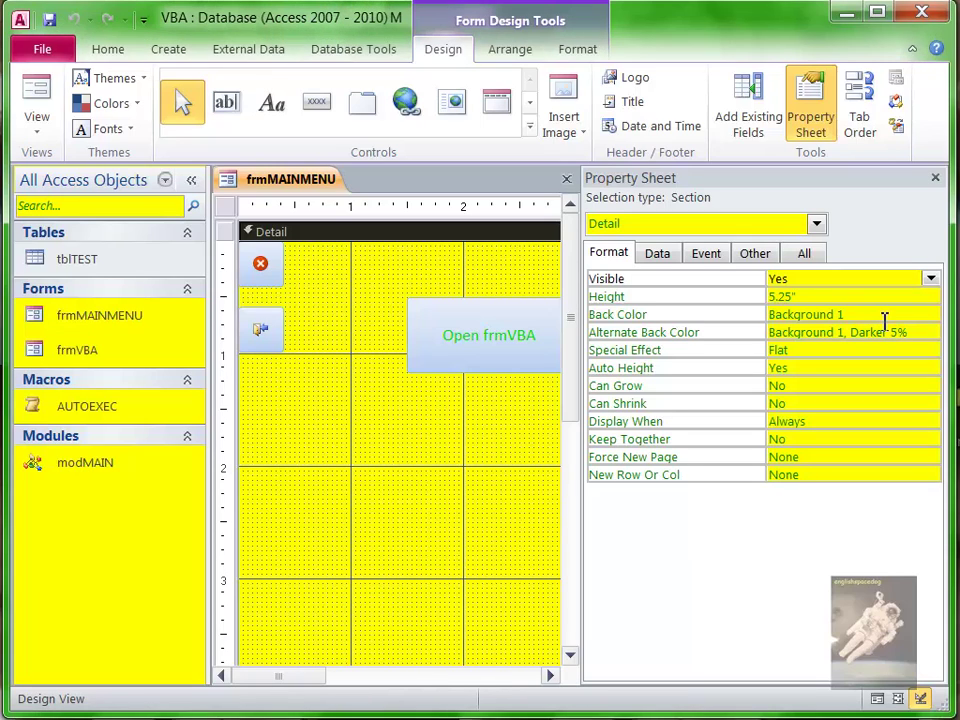
pyautogui.click(915, 314)
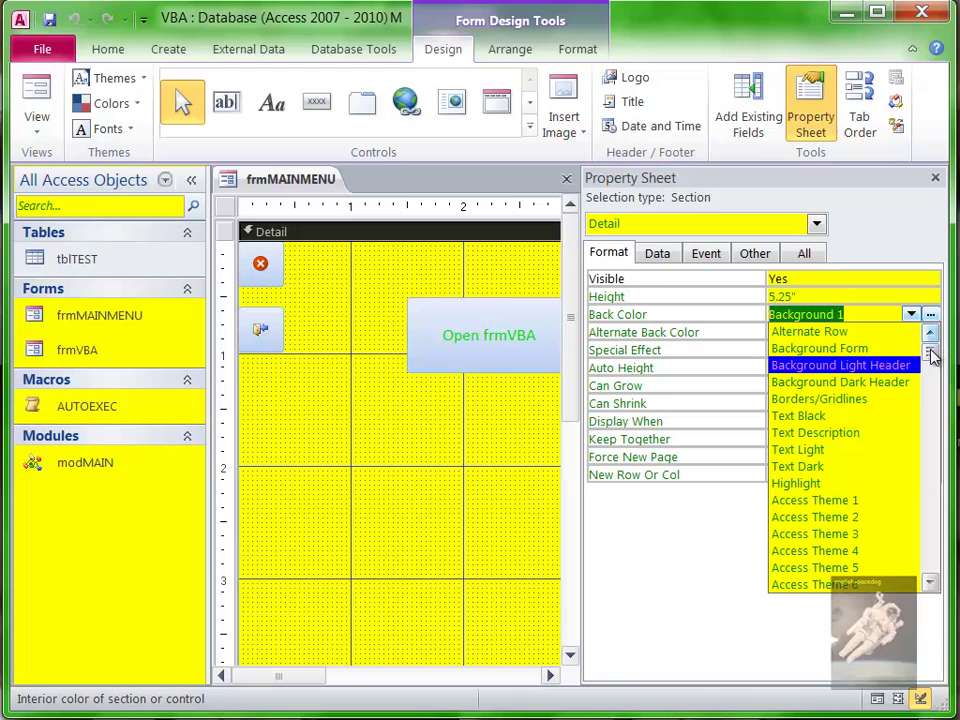
pyautogui.moveTo(930, 348)
pyautogui.mouseDown()
pyautogui.moveTo(928, 572)
pyautogui.moveTo(922, 320)
pyautogui.moveTo(932, 337)
pyautogui.mouseUp()
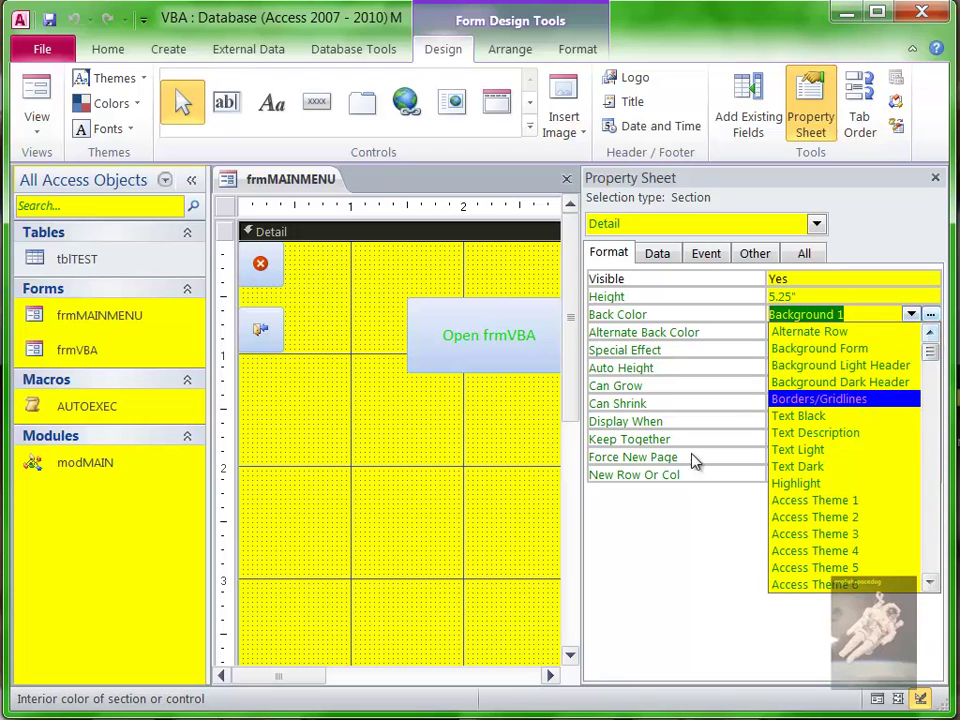
pyautogui.click(656, 538)
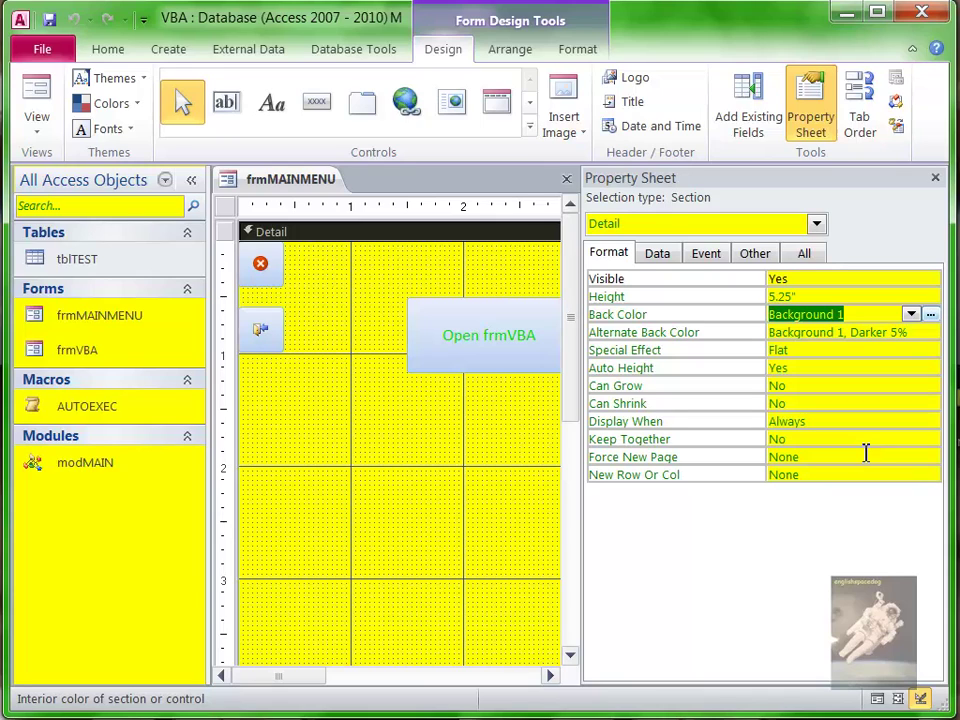
# Step: Try Text 2 Lighter 60% for Back Color and Accent 1 Lighter 60% for Alternate Back Color
pyautogui.click(931, 316)
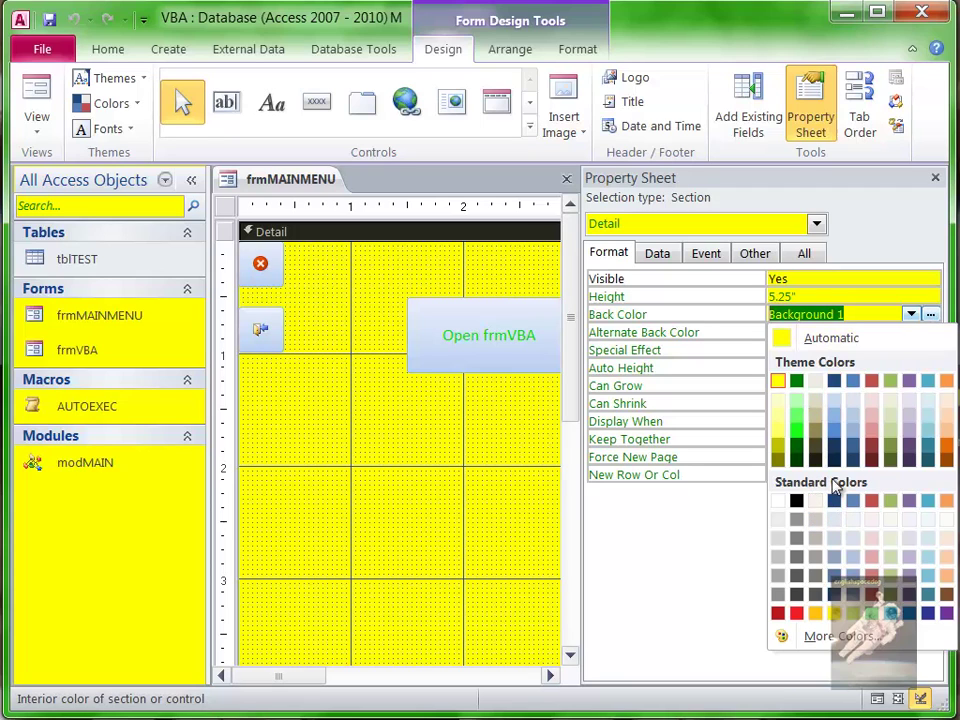
pyautogui.click(840, 424)
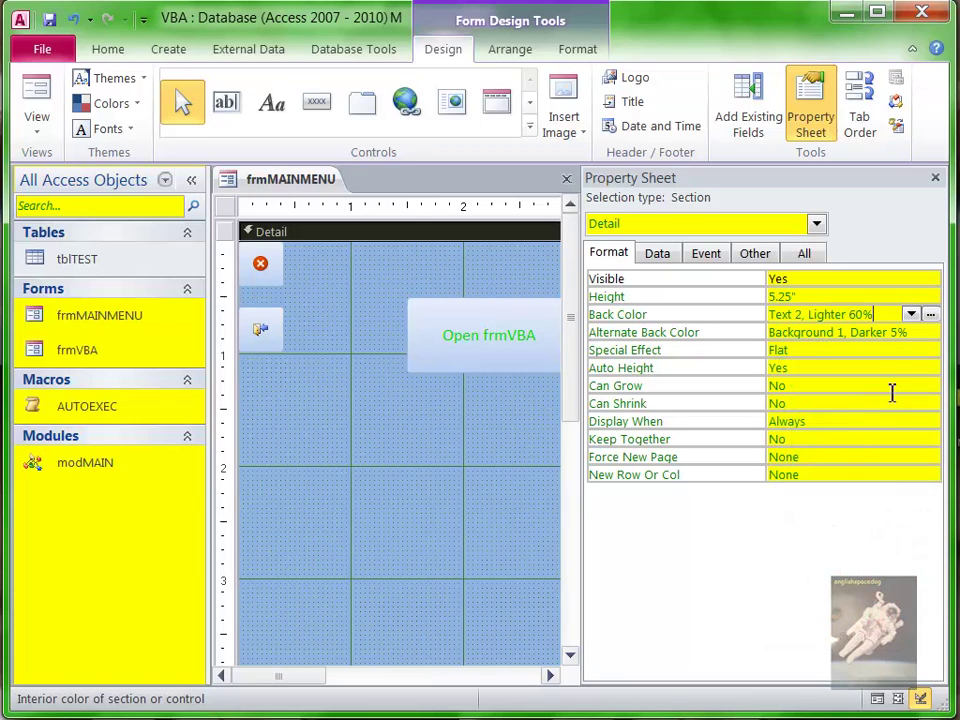
pyautogui.click(914, 333)
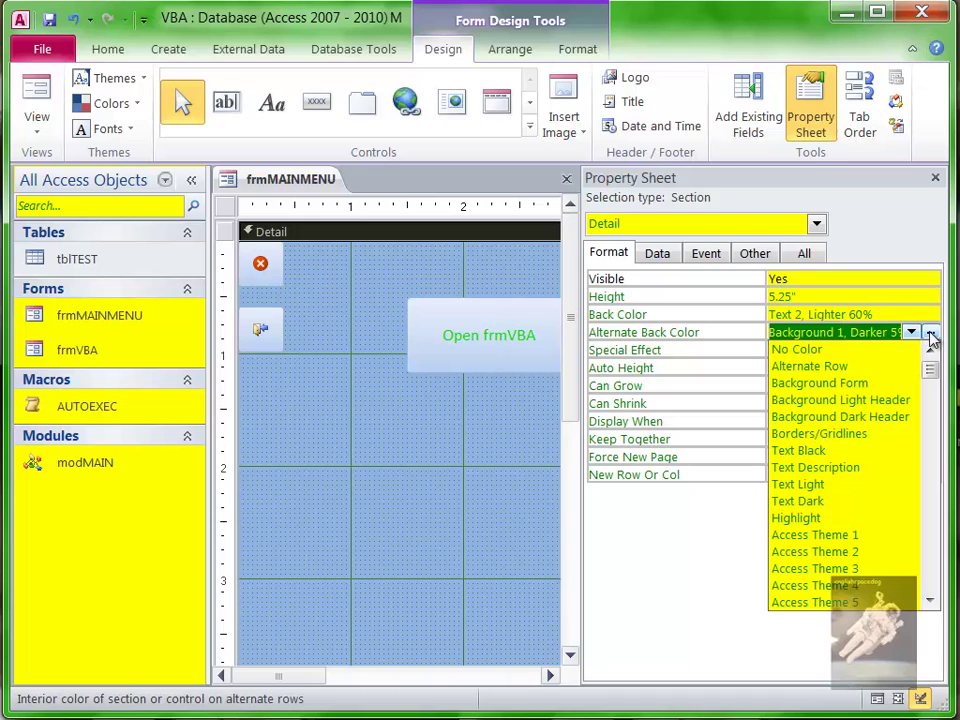
pyautogui.click(930, 334)
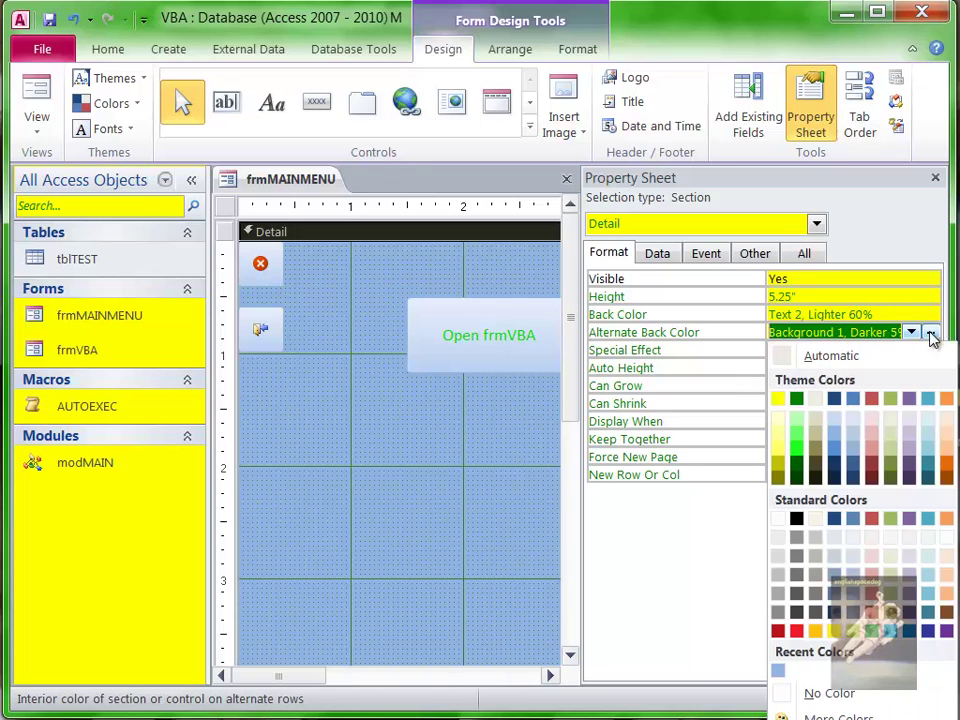
pyautogui.click(855, 440)
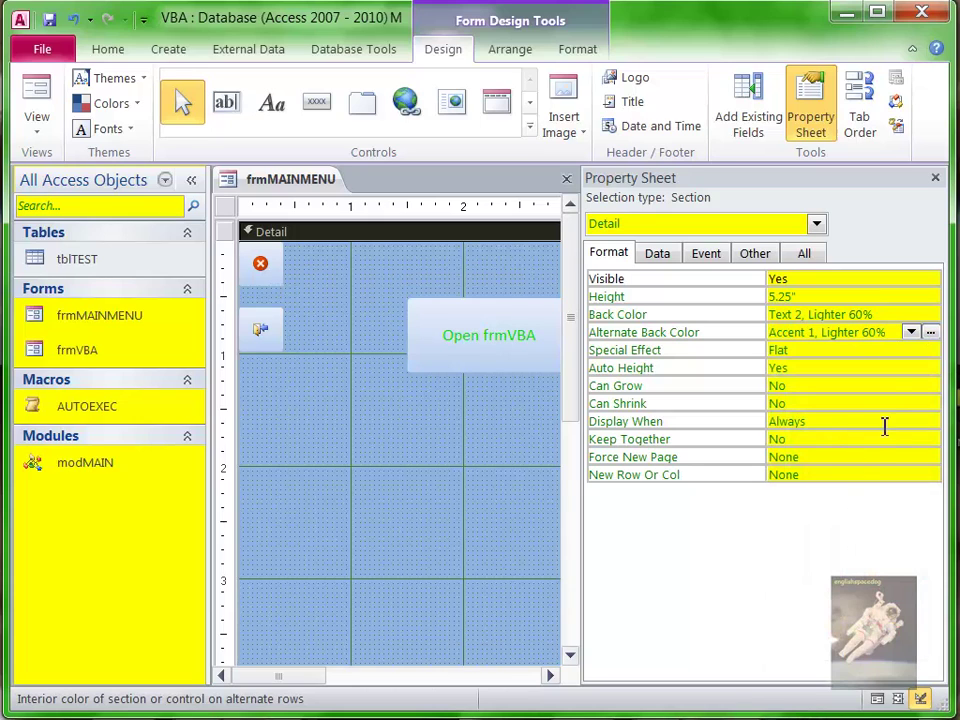
# Step: Set both Back Color and Alternate Back Color to the blue-grey #8EA3BD swatch
pyautogui.click(924, 314)
pyautogui.click(928, 314)
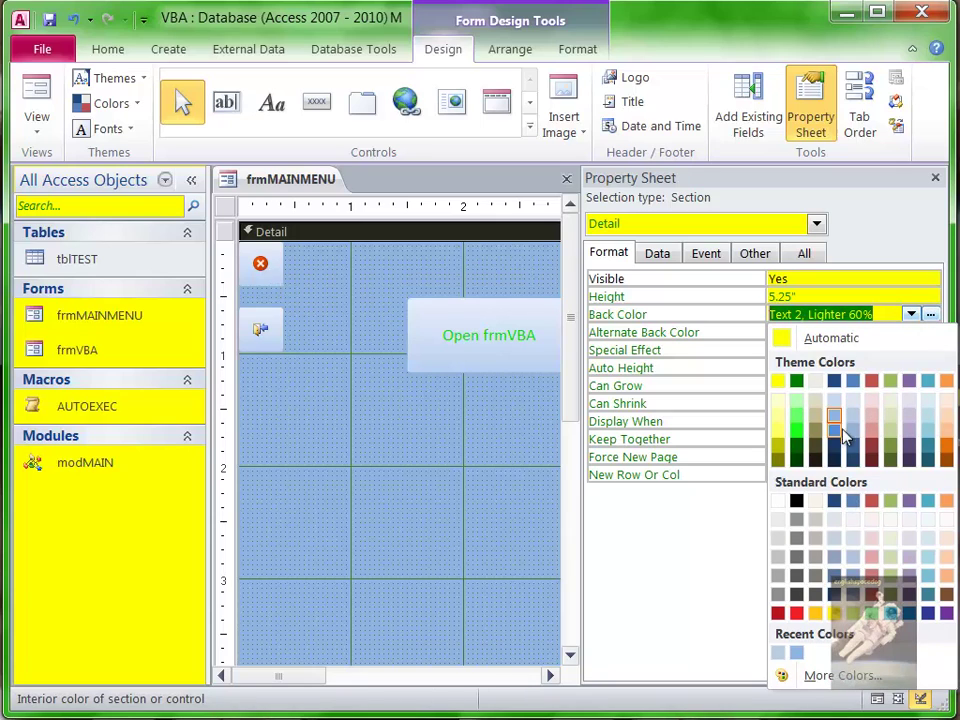
pyautogui.click(838, 568)
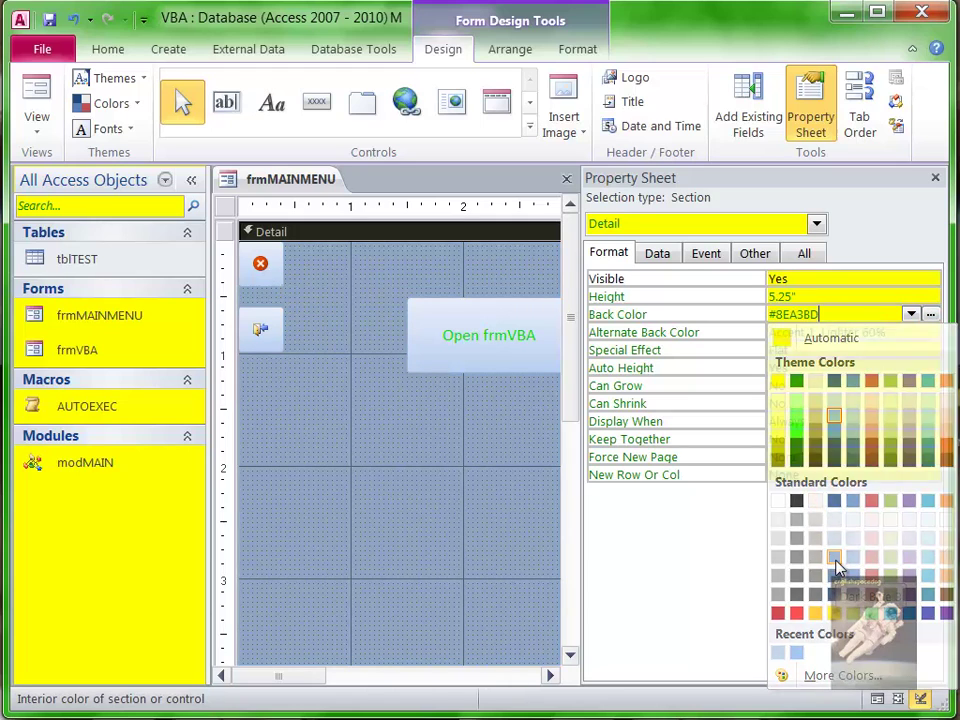
pyautogui.click(932, 334)
pyautogui.click(930, 332)
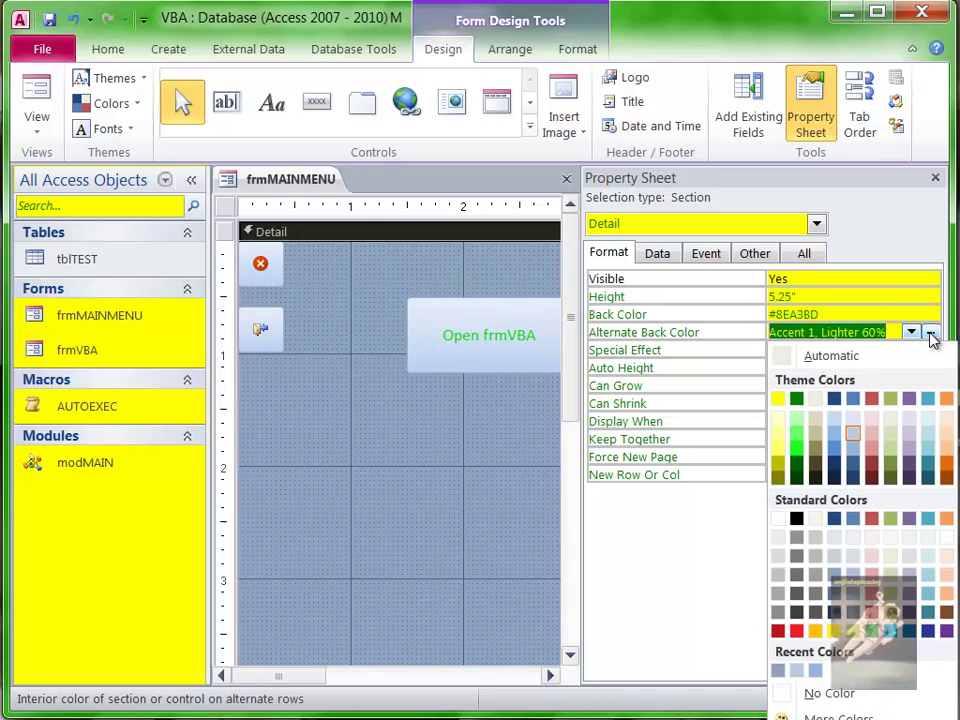
pyautogui.click(836, 578)
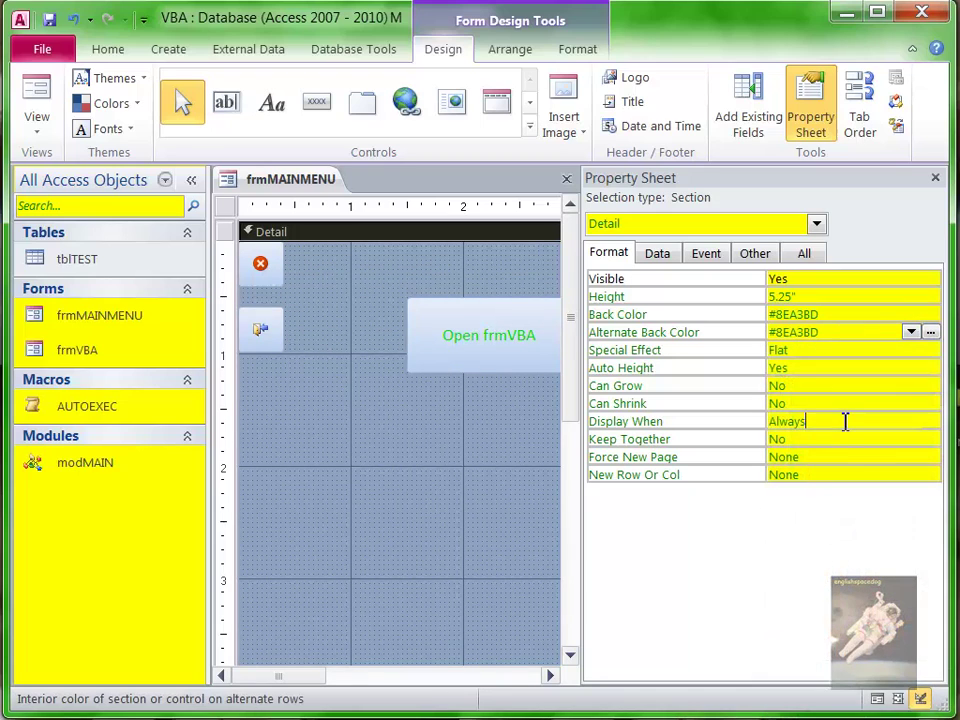
# Step: Preview the form in Form View, then return to Design View and close the Property Sheet
pyautogui.click(37, 97)
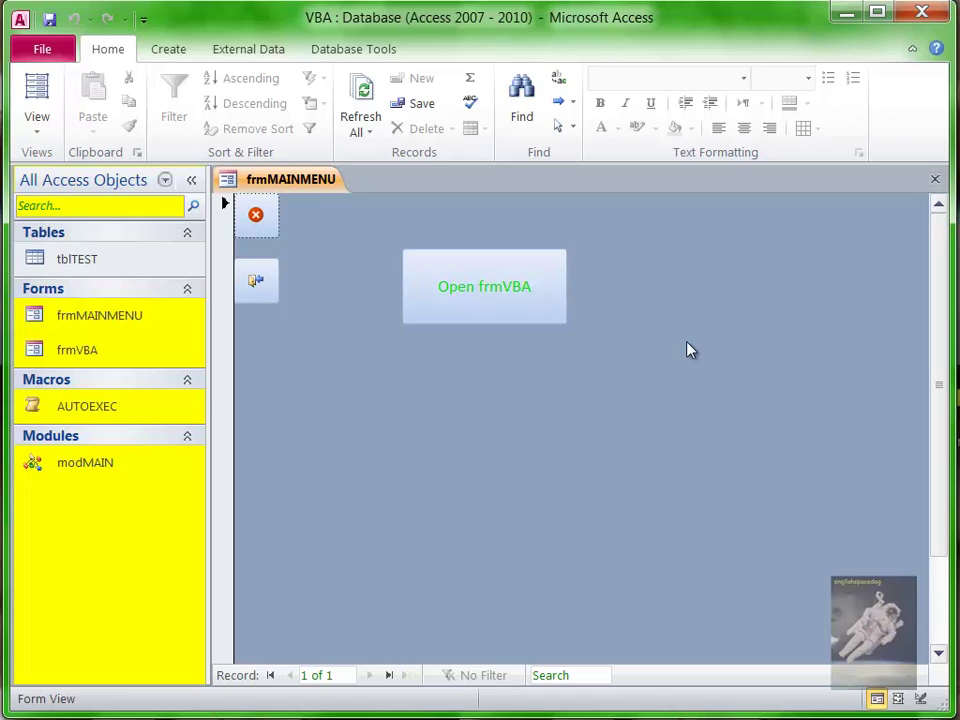
pyautogui.click(32, 130)
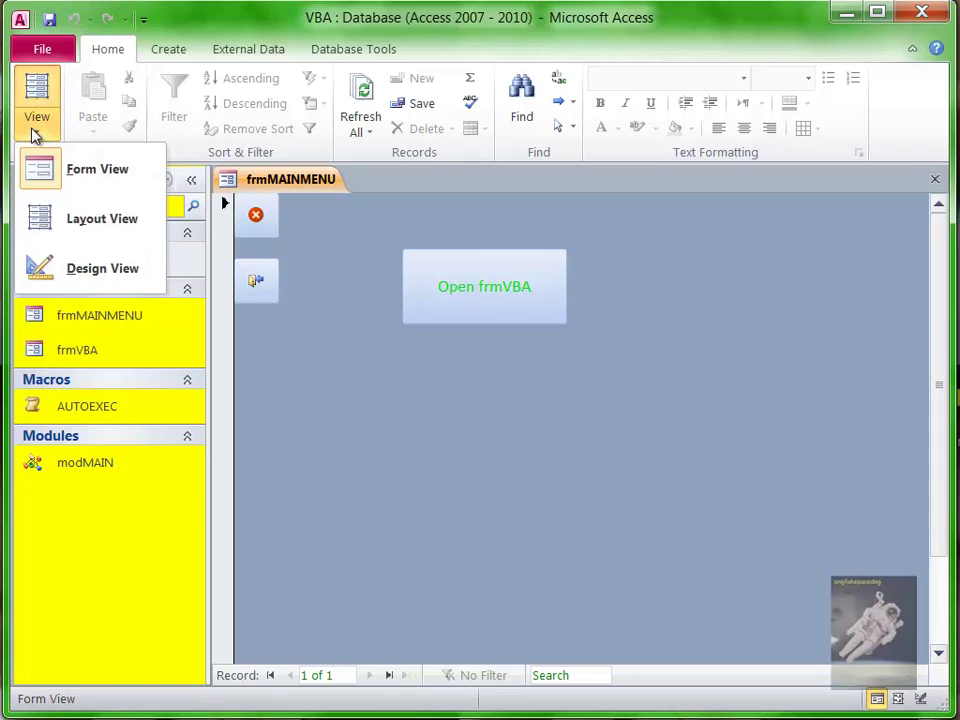
pyautogui.click(100, 273)
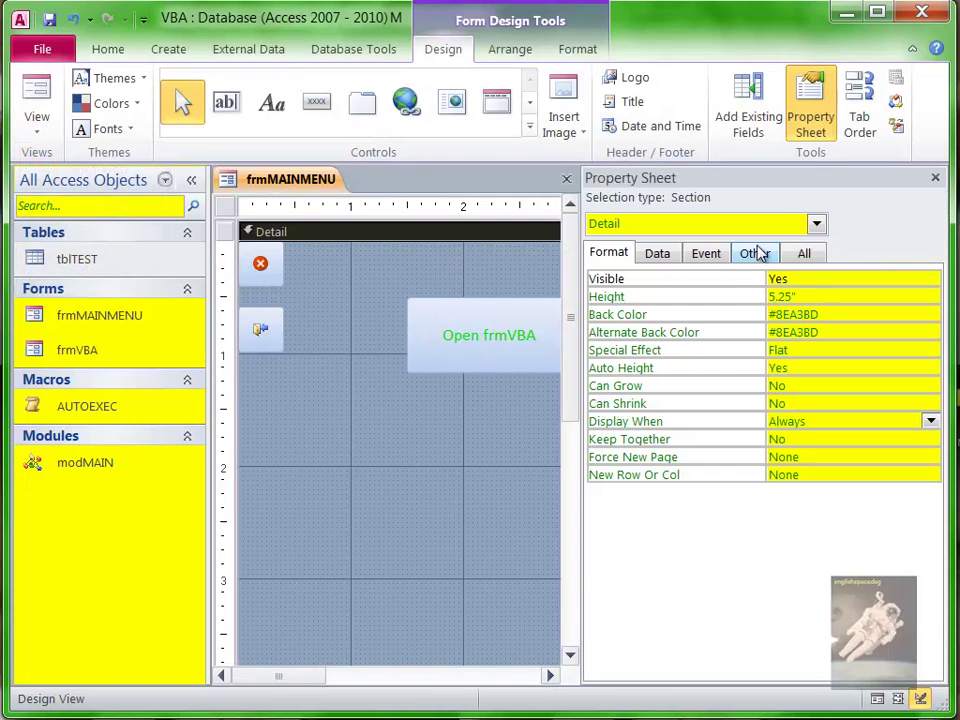
pyautogui.click(935, 178)
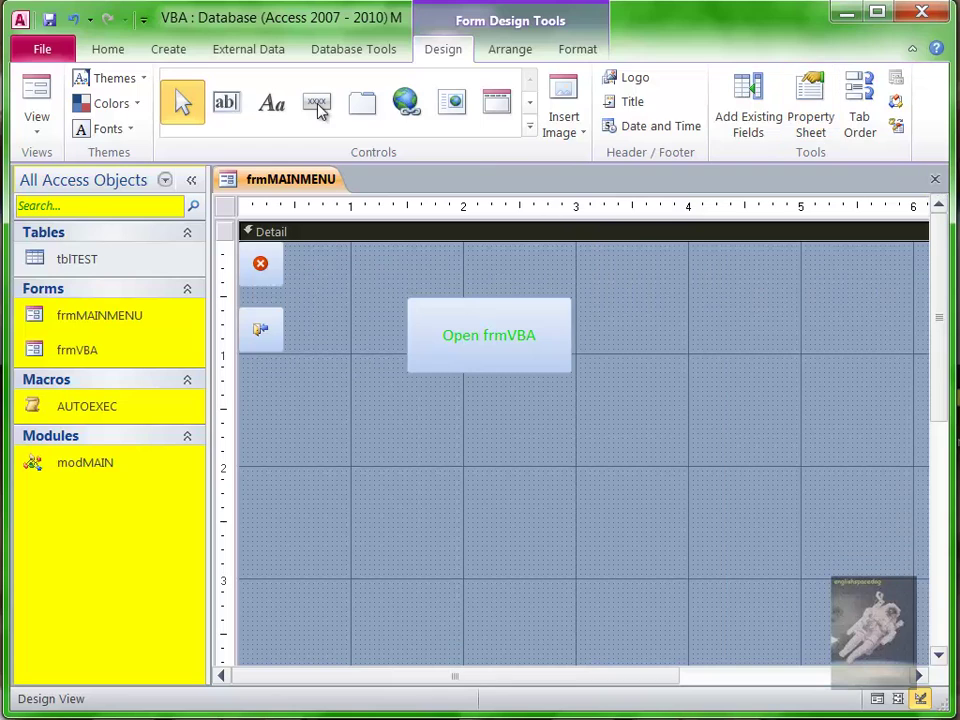
# Step: Draw a label box at the top of the form reading ENGLISHSPACEDOG in capitals
pyautogui.click(268, 104)
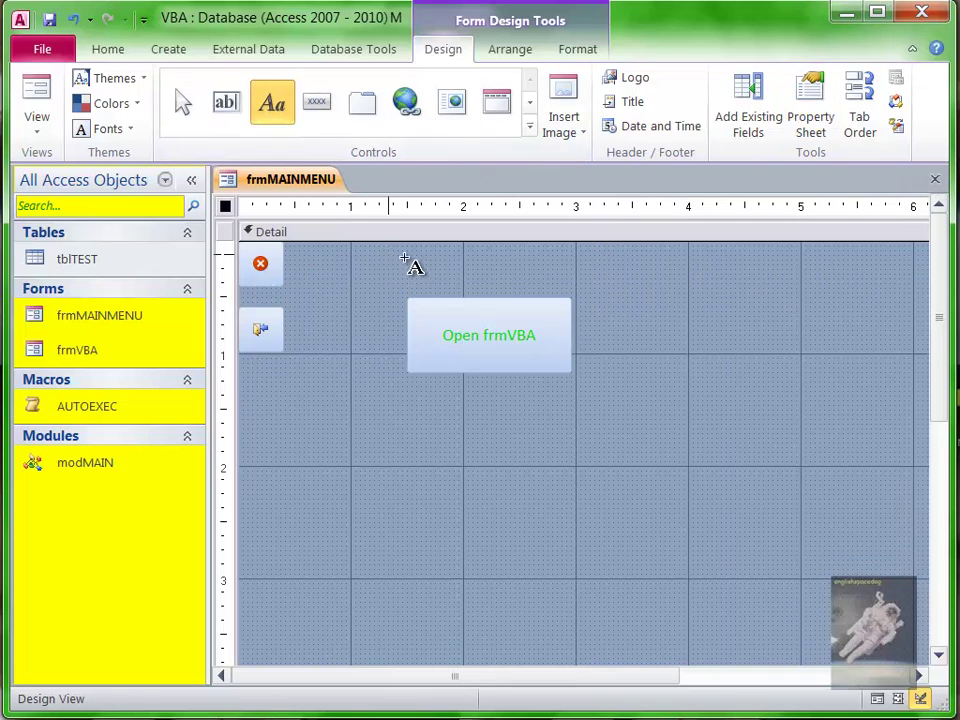
pyautogui.moveTo(389, 257); pyautogui.dragTo(754, 292)
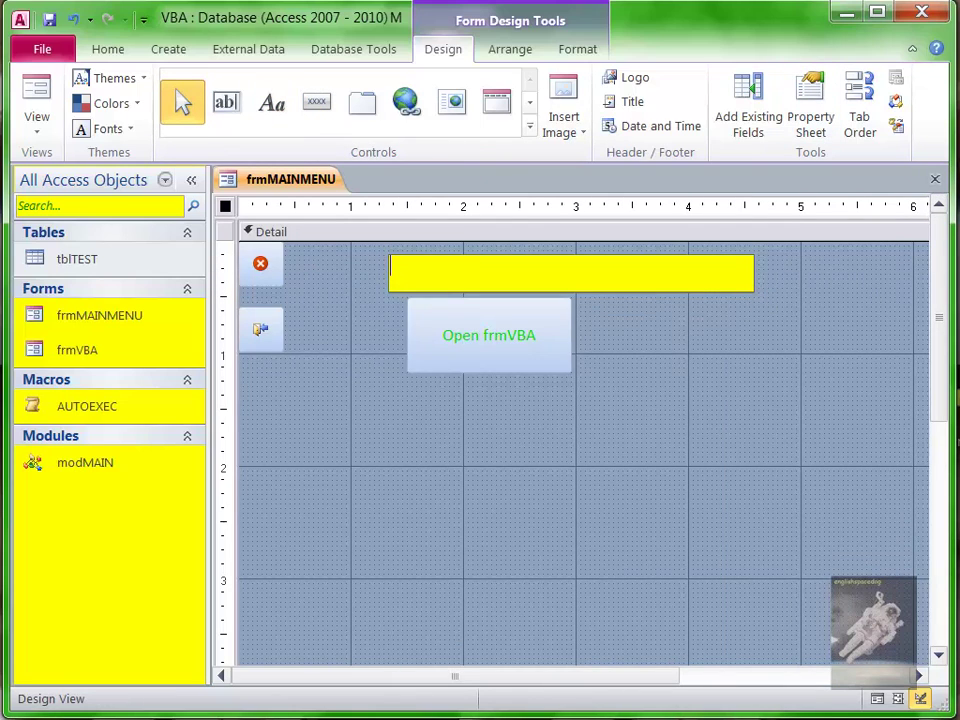
pyautogui.press('capslock')
pyautogui.write('ENGLISHSPA')
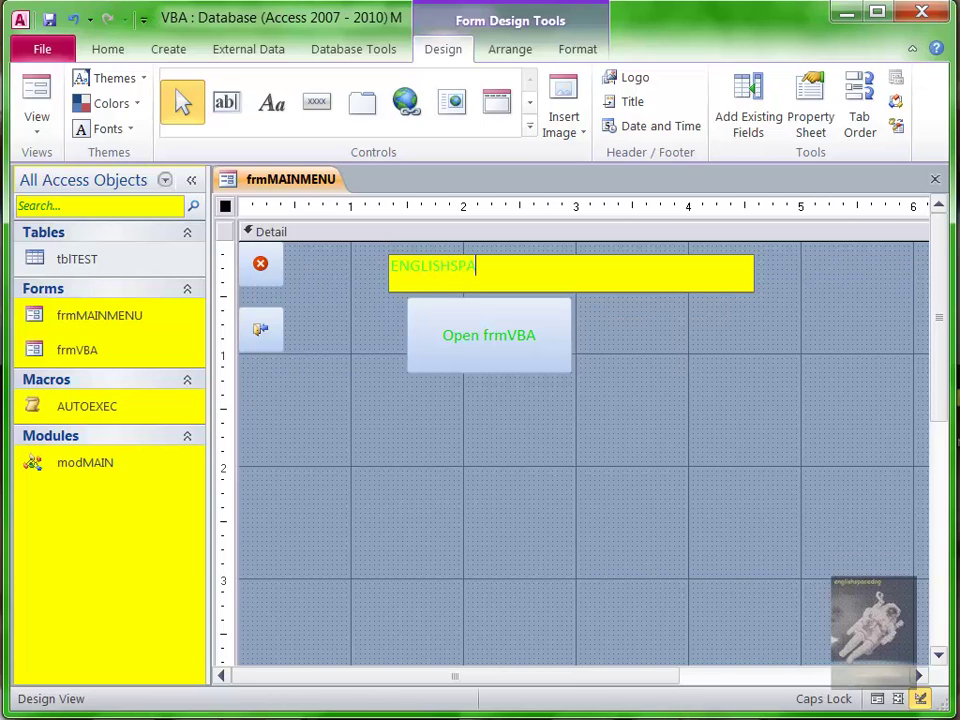
pyautogui.write('CEDOG')
pyautogui.press('Return')
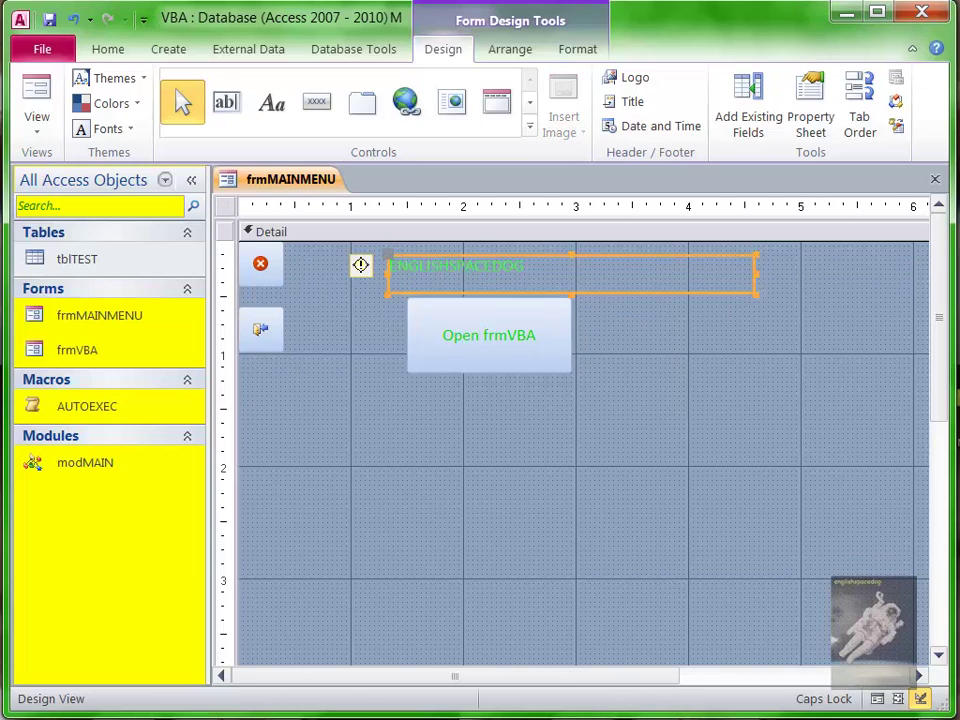
# Step: In Label4's Property Sheet, set the ENGLISHSPACEDOG label's font to Arial Black, size 18
pyautogui.rightClick(637, 281)
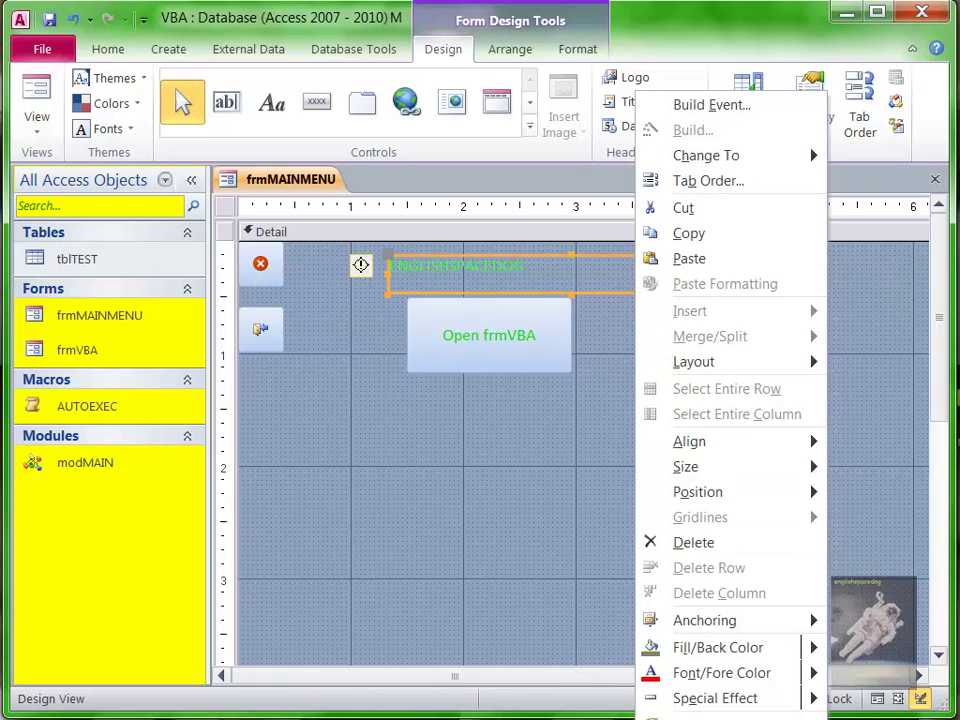
pyautogui.click(705, 717)
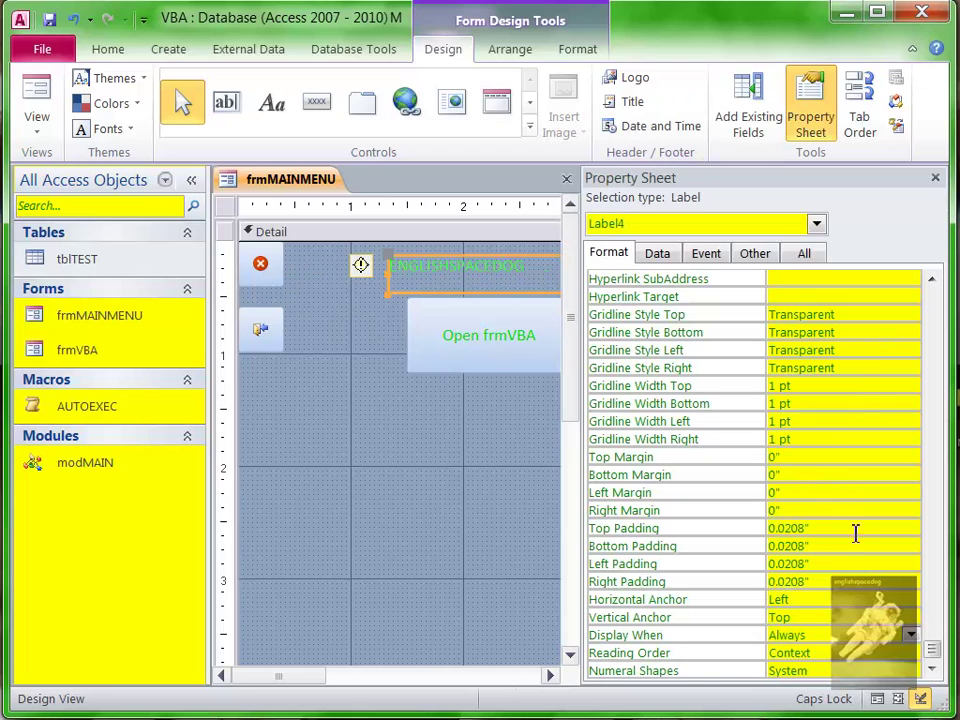
pyautogui.click(915, 634)
pyautogui.scroll(1, 940, 597)
pyautogui.scroll(3, 940, 597)
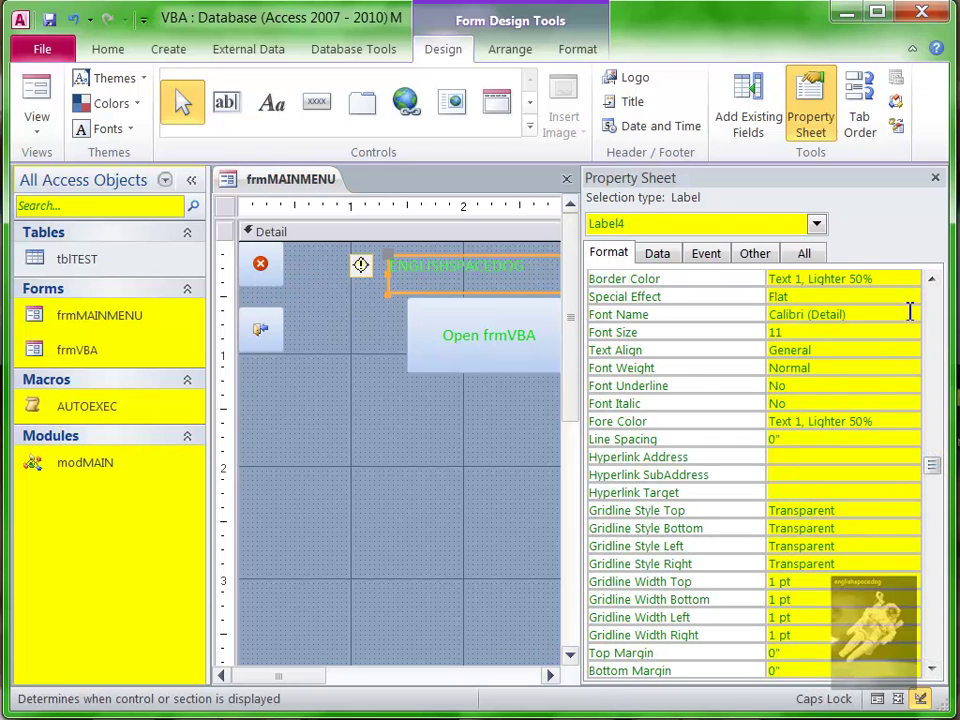
pyautogui.click(911, 314)
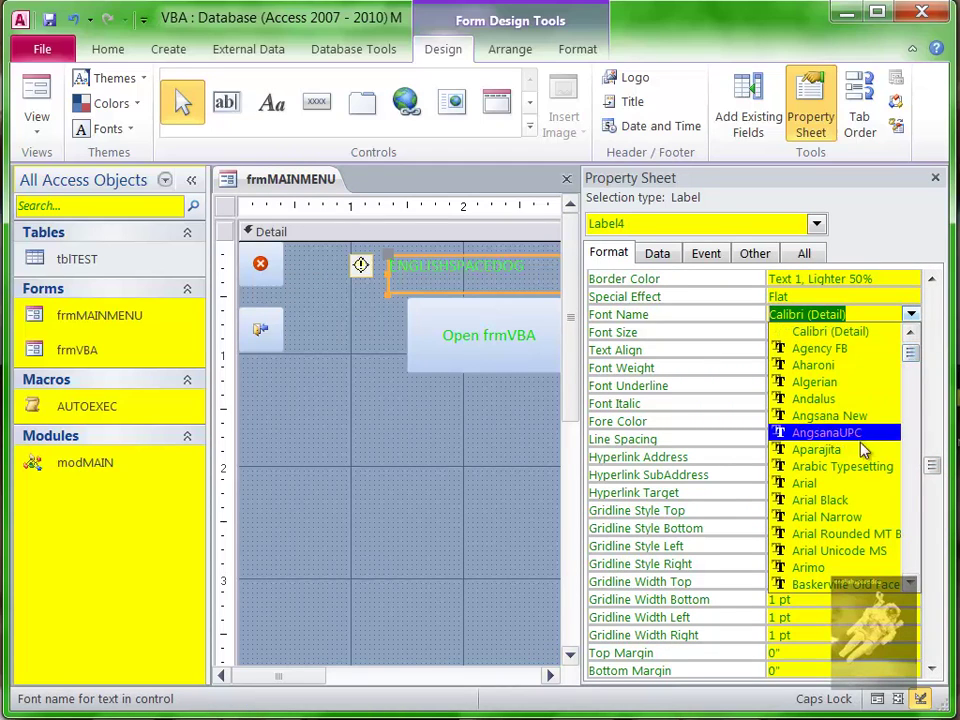
pyautogui.click(855, 500)
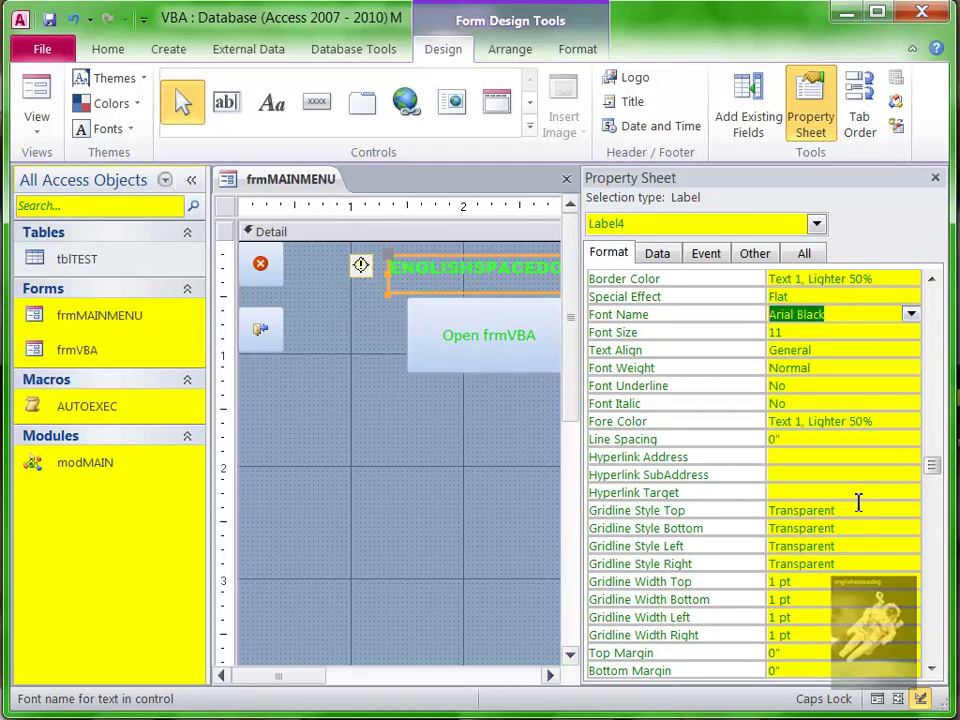
pyautogui.click(881, 332)
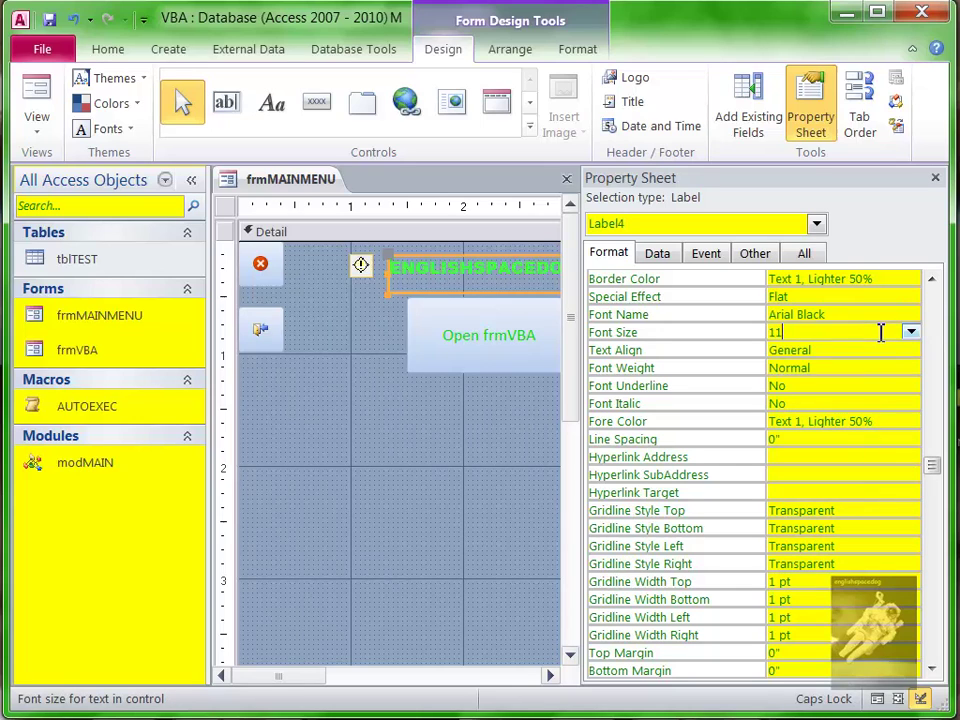
pyautogui.click(911, 332)
pyautogui.click(868, 466)
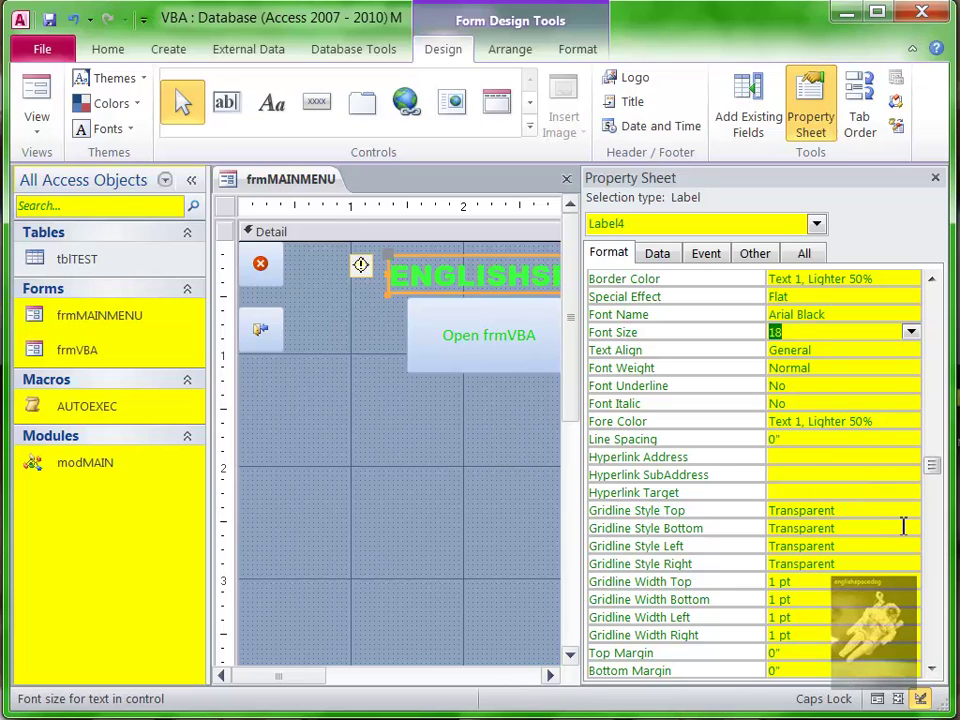
# Step: Confirm the 18 pt size and set the label's Fore Color to Light Blue (#00B7EF)
pyautogui.click(872, 381)
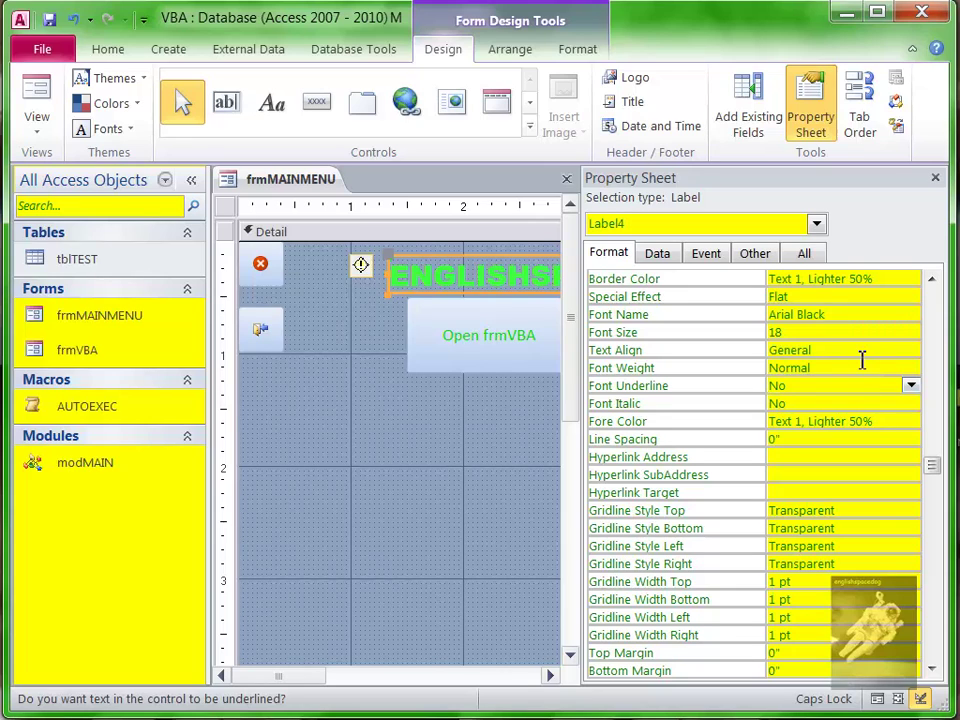
pyautogui.click(876, 422)
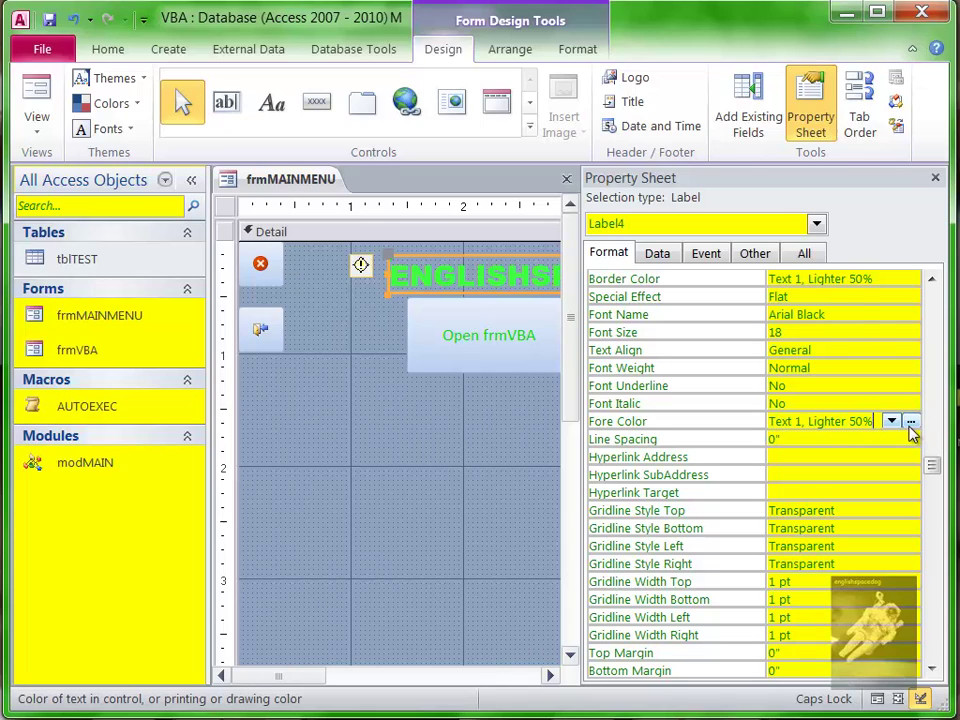
pyautogui.click(911, 424)
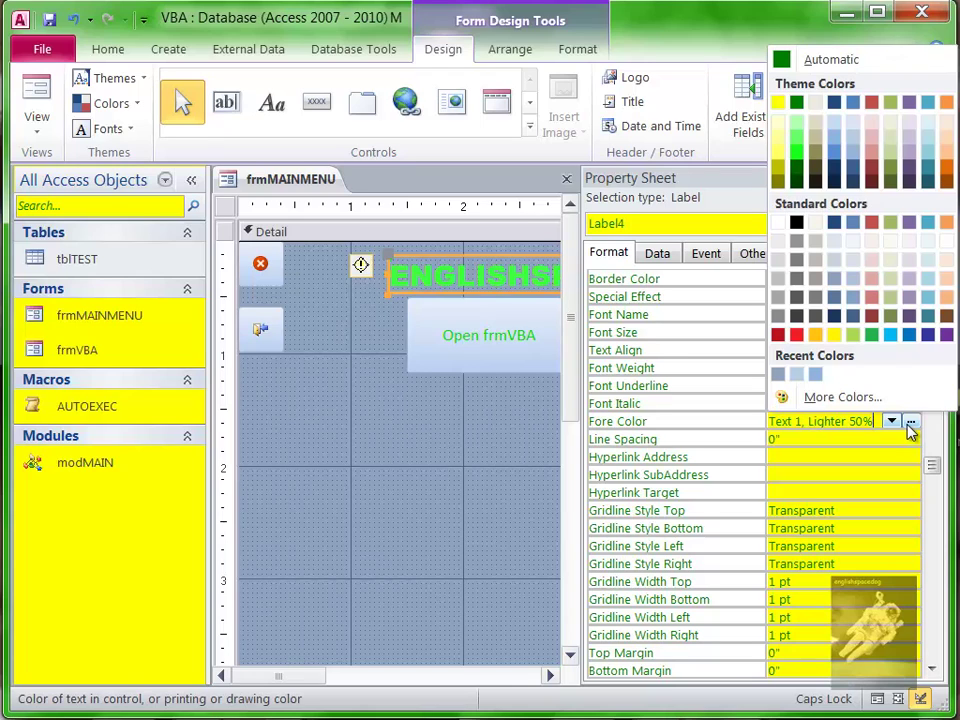
pyautogui.click(890, 340)
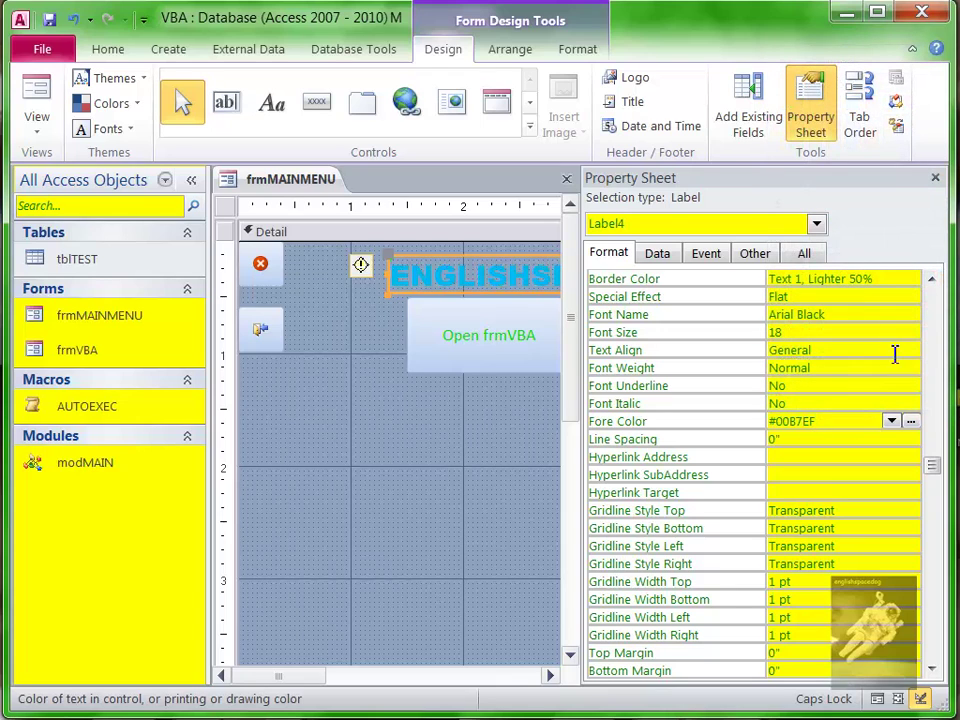
pyautogui.click(912, 424)
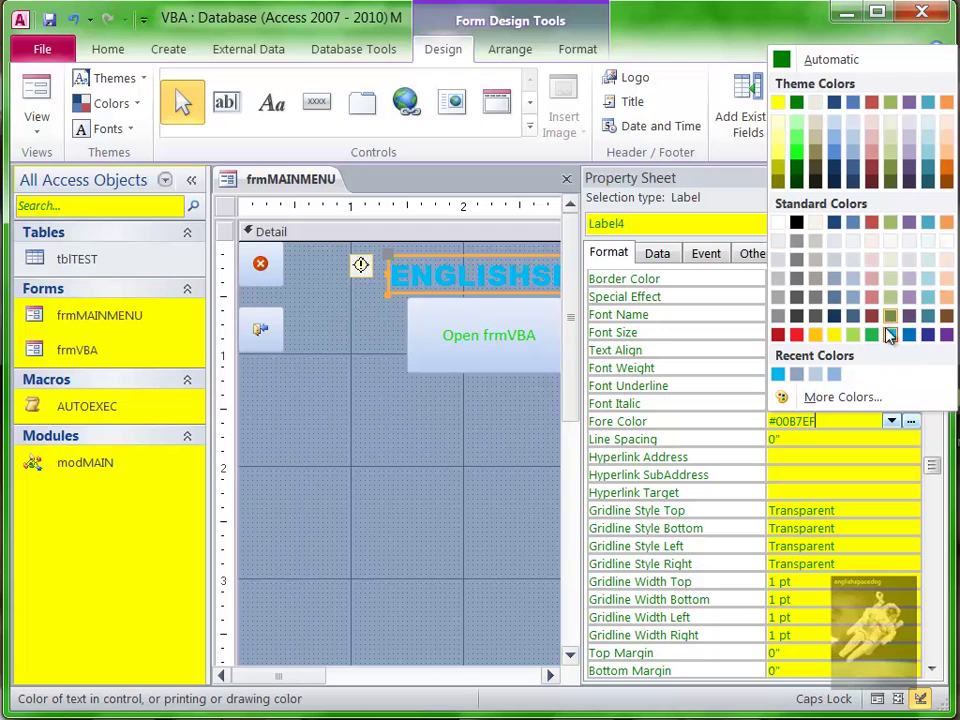
# Step: Apply a custom magenta to the title text, then replace it with a lighter Background 2 shade
pyautogui.click(826, 400)
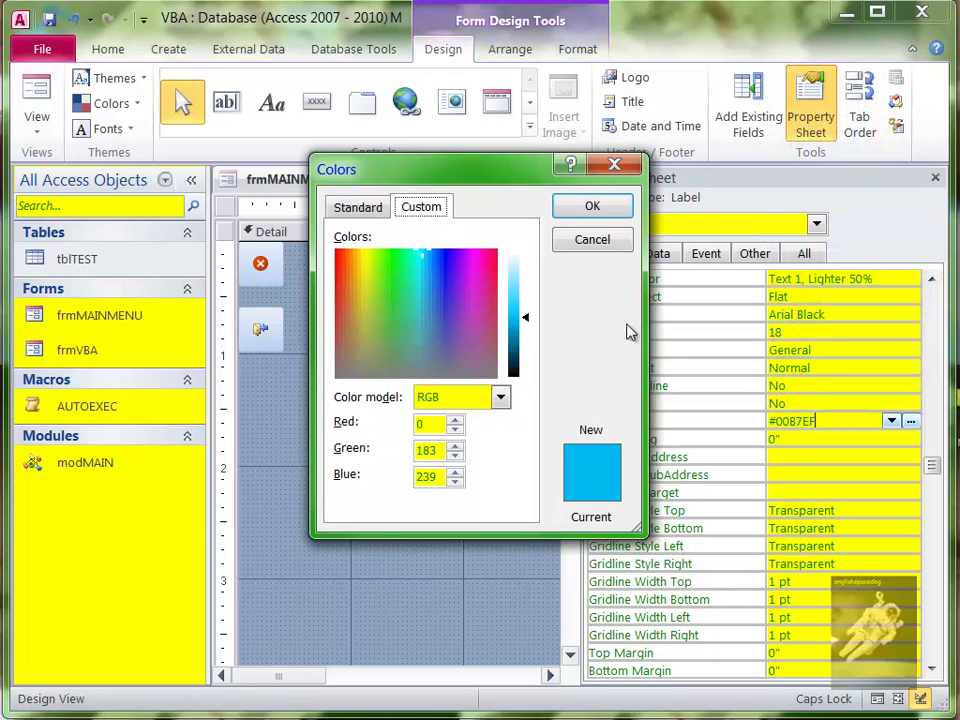
pyautogui.moveTo(508, 182); pyautogui.dragTo(767, 281)
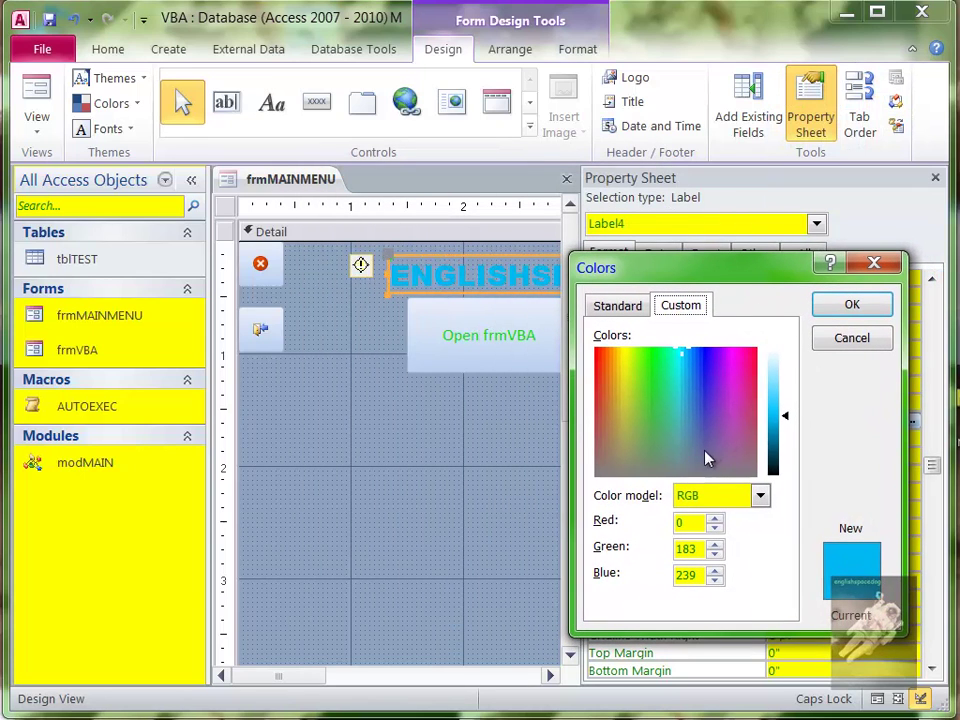
pyautogui.moveTo(696, 416); pyautogui.dragTo(710, 435)
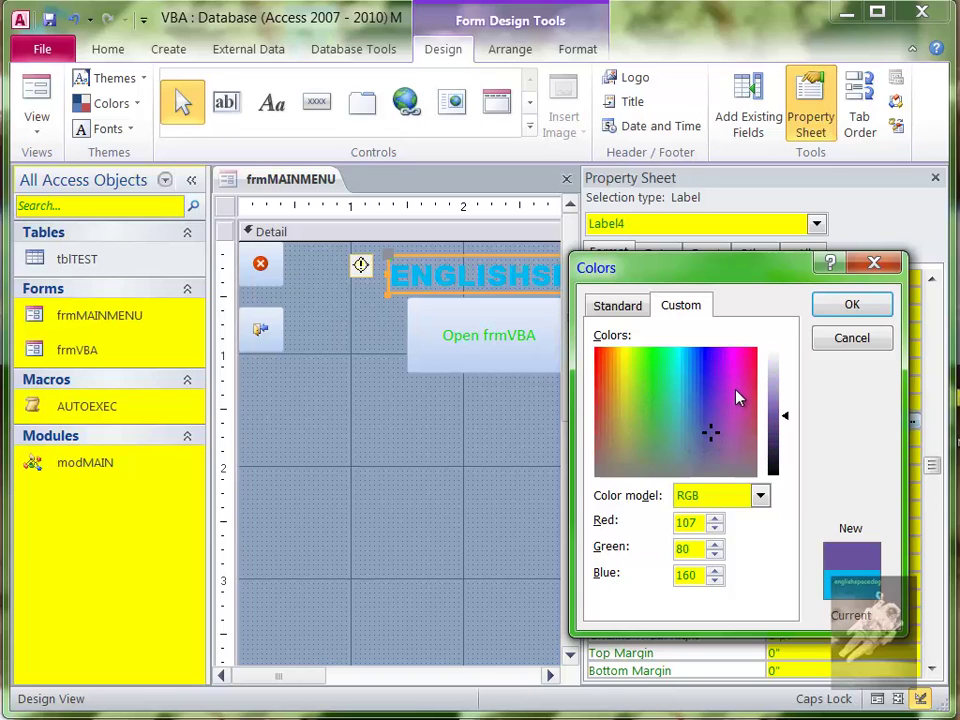
pyautogui.click(735, 389)
pyautogui.click(852, 306)
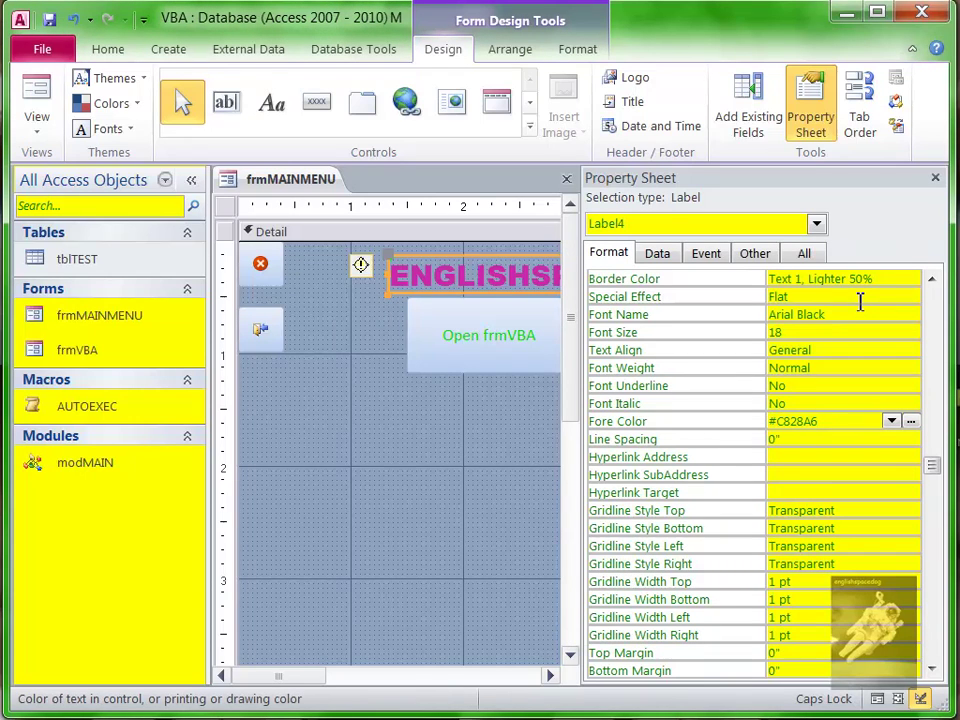
pyautogui.click(911, 422)
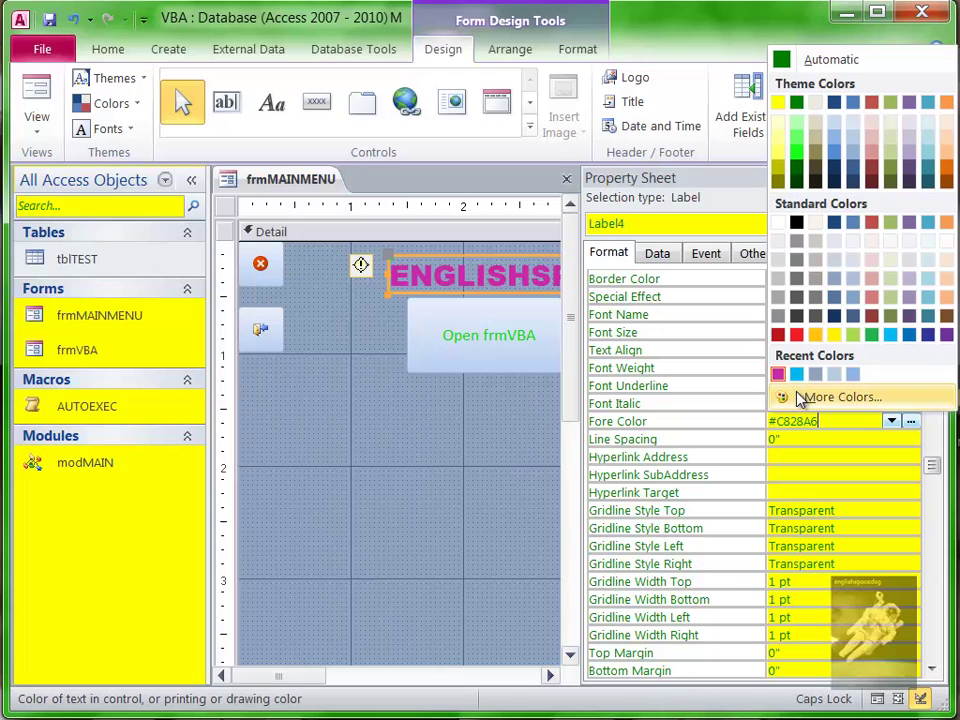
pyautogui.click(852, 378)
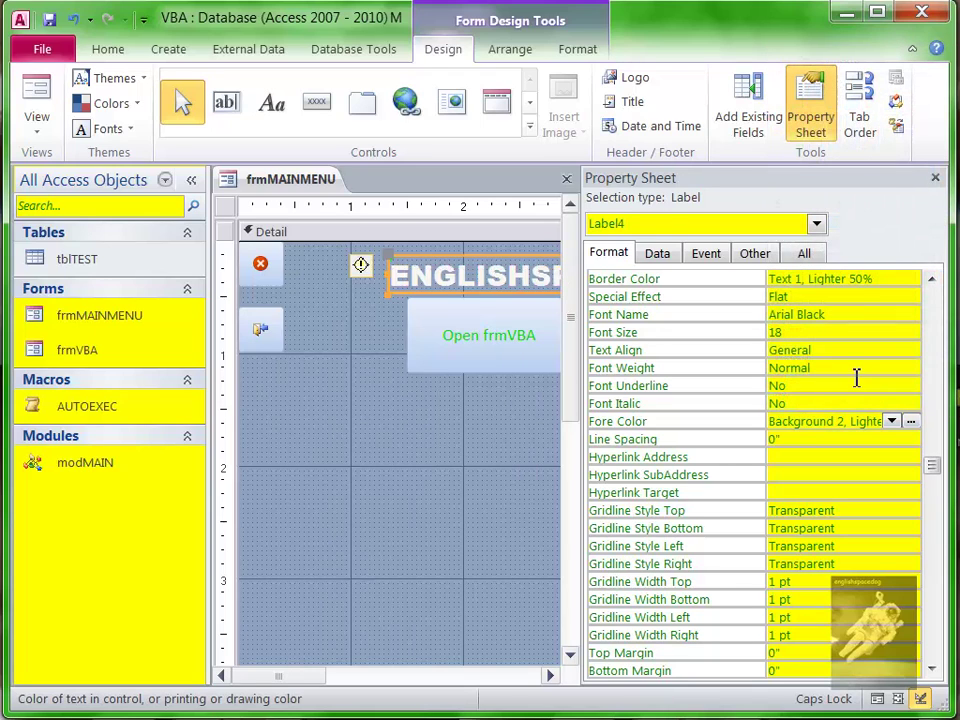
# Step: In the custom colour mixer for the title's Fore Color, enter Red 255, Green 255, Blue 0
pyautogui.click(911, 423)
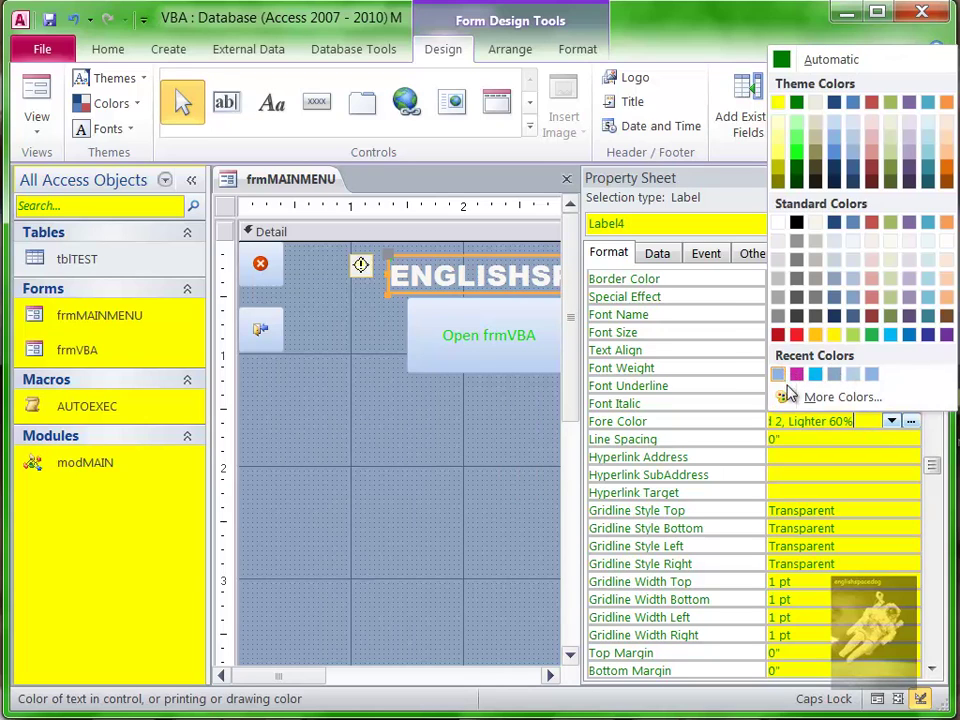
pyautogui.click(823, 399)
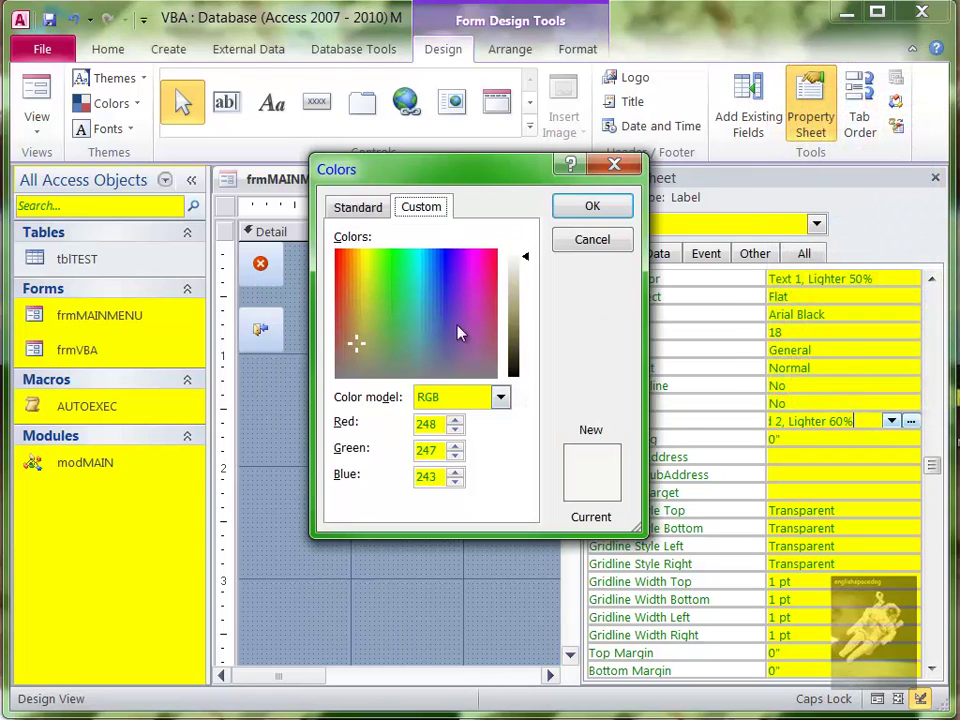
pyautogui.moveTo(465, 176); pyautogui.dragTo(728, 284)
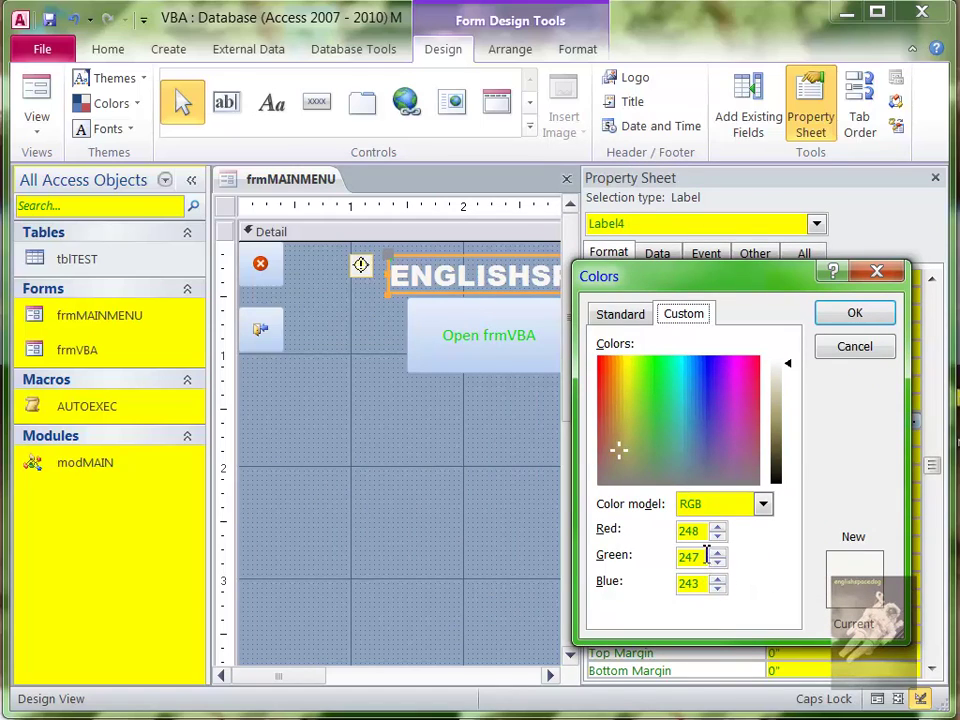
pyautogui.moveTo(706, 533); pyautogui.dragTo(669, 531)
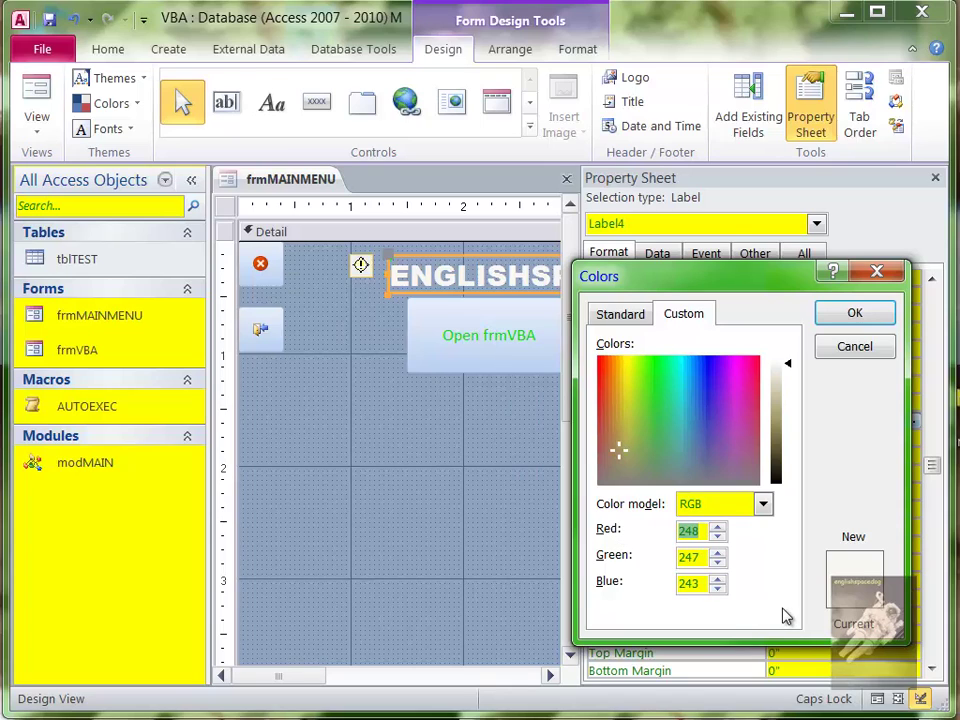
pyautogui.write('255')
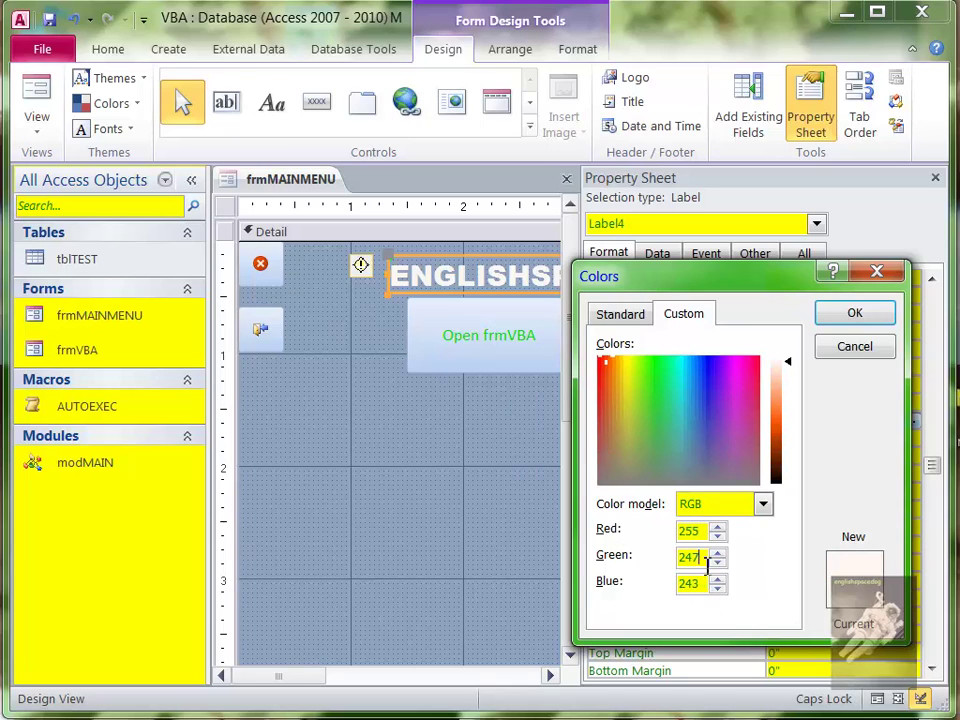
pyautogui.moveTo(706, 563); pyautogui.dragTo(656, 558)
pyautogui.write('255')
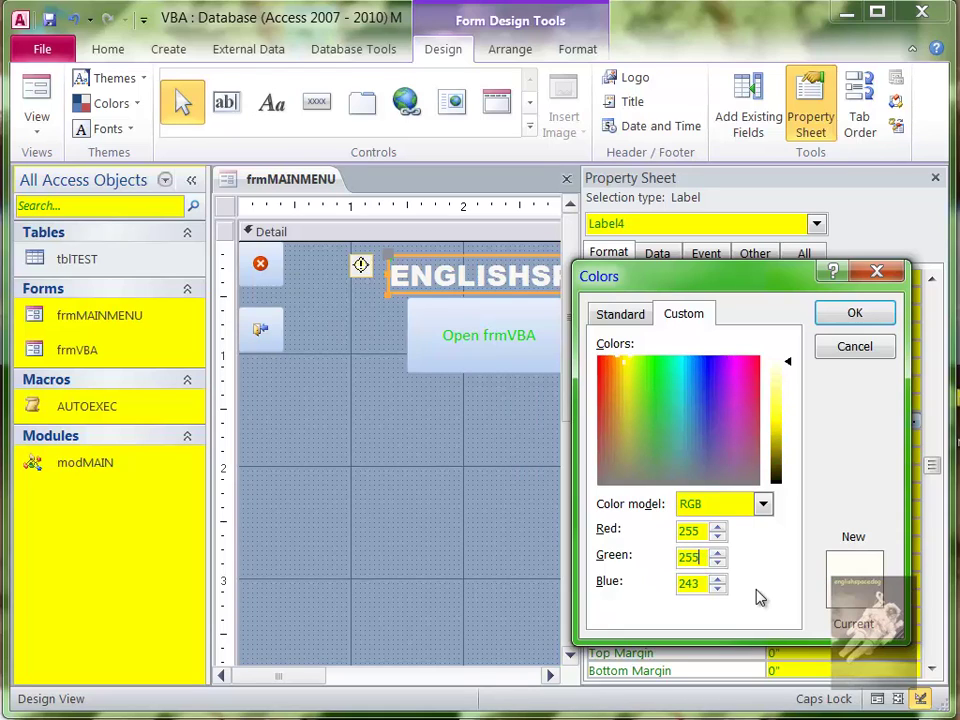
pyautogui.moveTo(705, 583); pyautogui.dragTo(628, 570)
pyautogui.write('0')
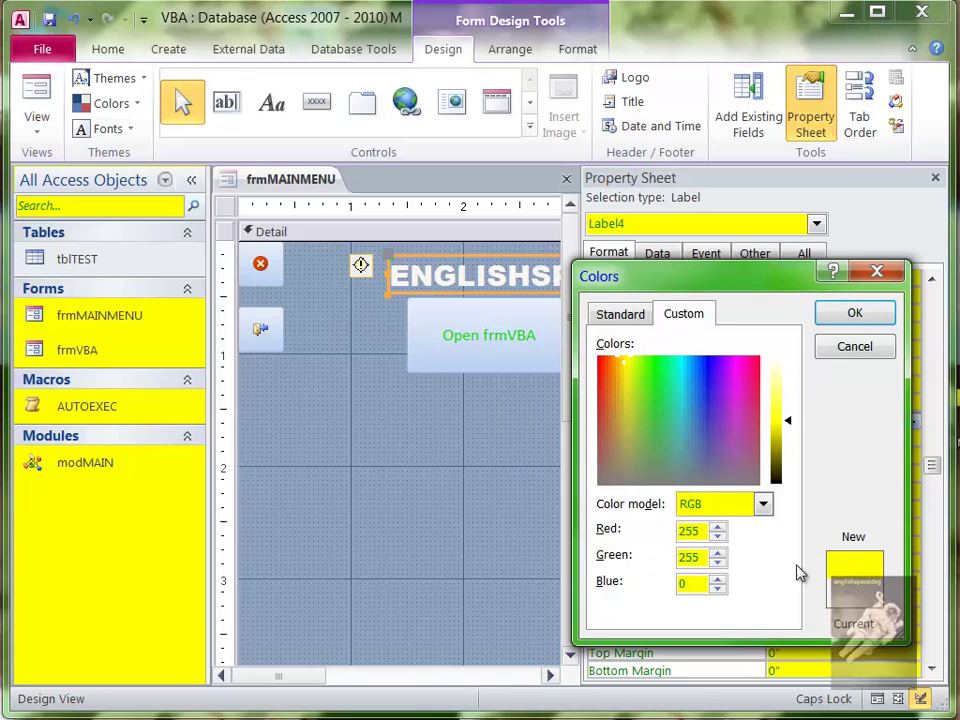
# Step: Change Green to 128 so the mix becomes orange (255, 128, 0)
pyautogui.moveTo(697, 558); pyautogui.dragTo(630, 553)
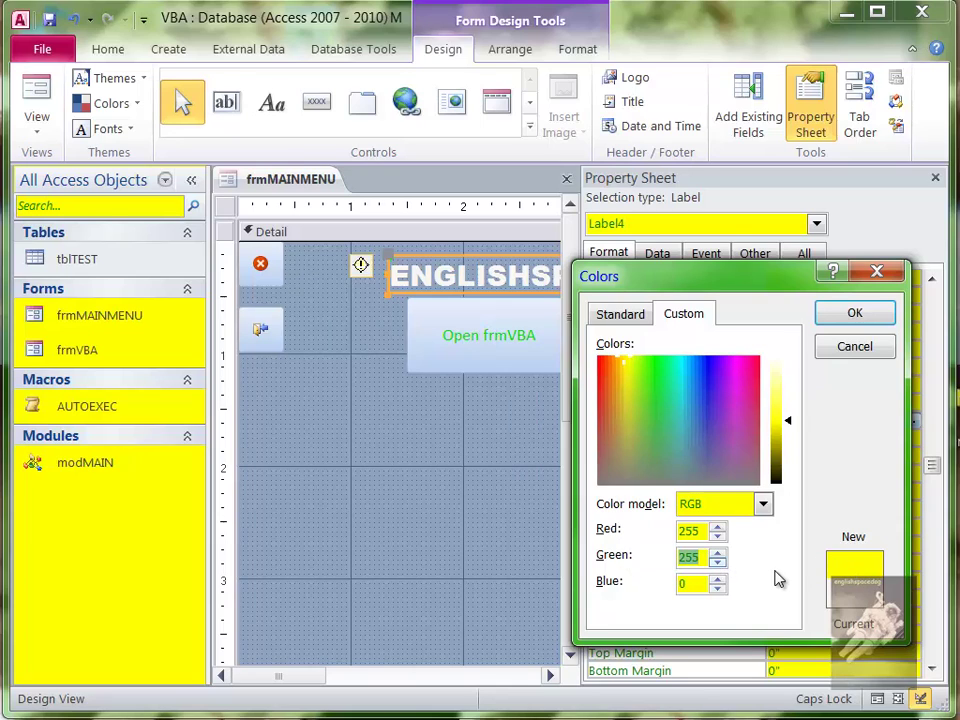
pyautogui.write('0')
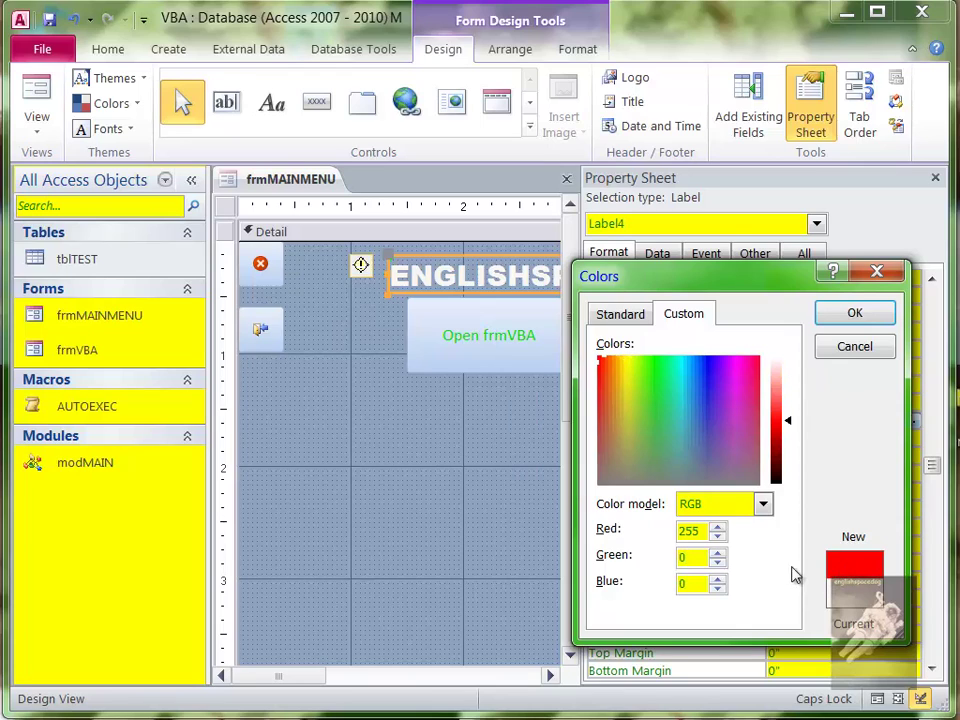
pyautogui.moveTo(711, 561); pyautogui.dragTo(647, 553)
pyautogui.write('128')
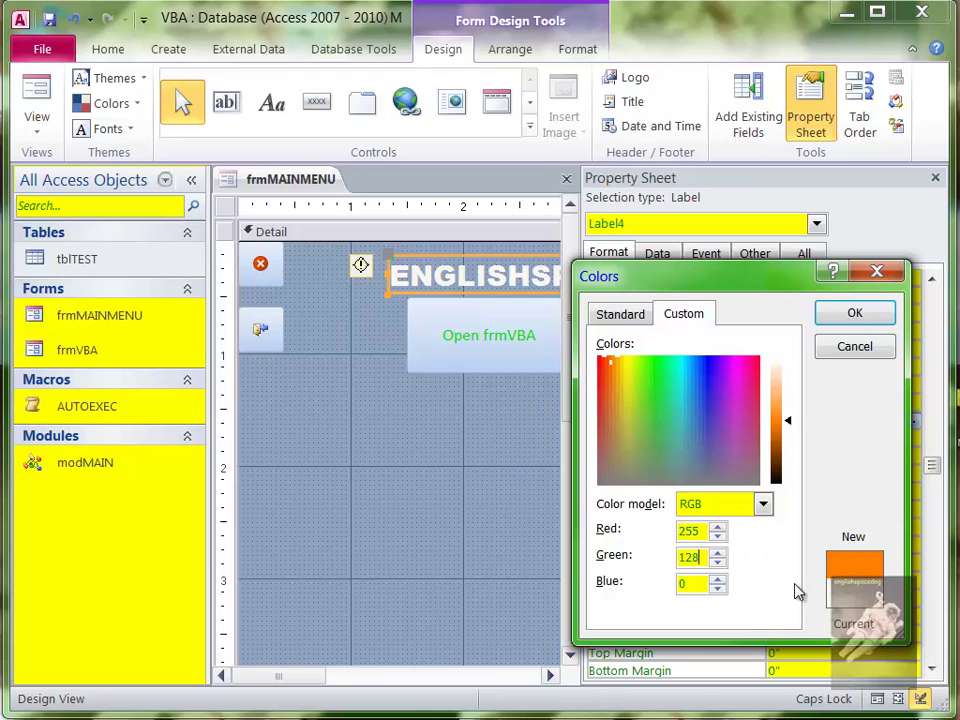
# Step: Apply orange #FF8000 to the title, close the Property Sheet, and switch frmMAINMENU to Form View
pyautogui.click(855, 314)
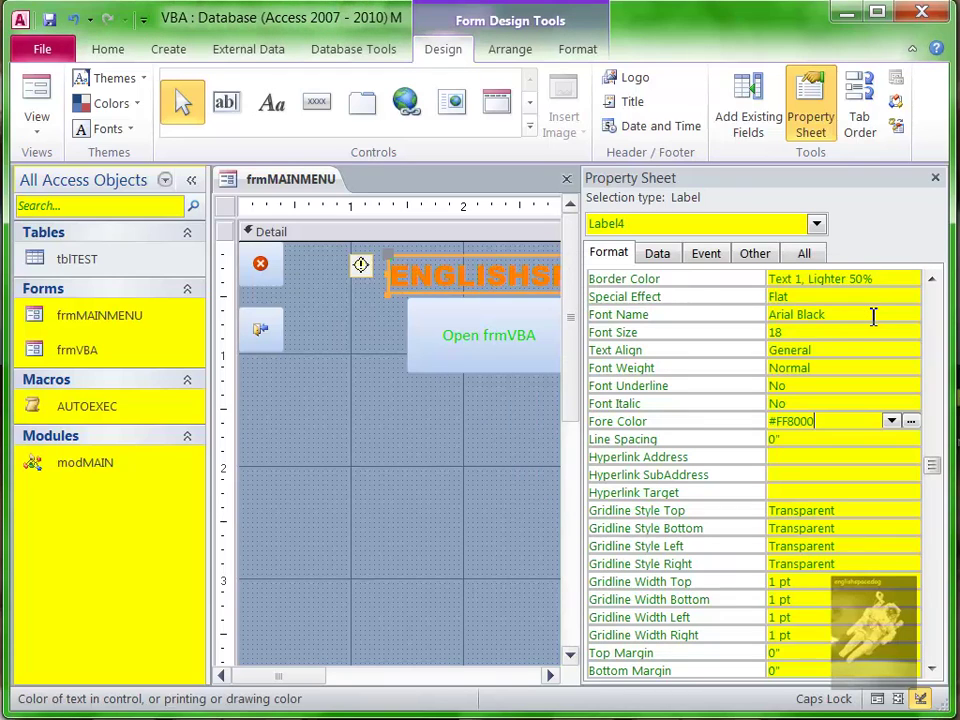
pyautogui.click(935, 177)
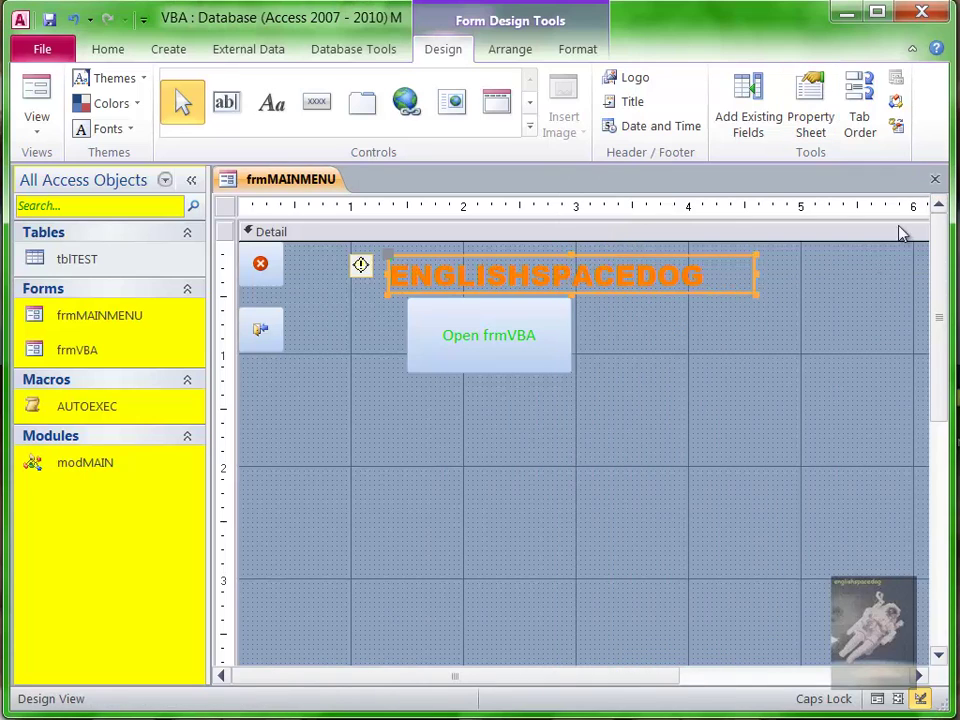
pyautogui.click(38, 94)
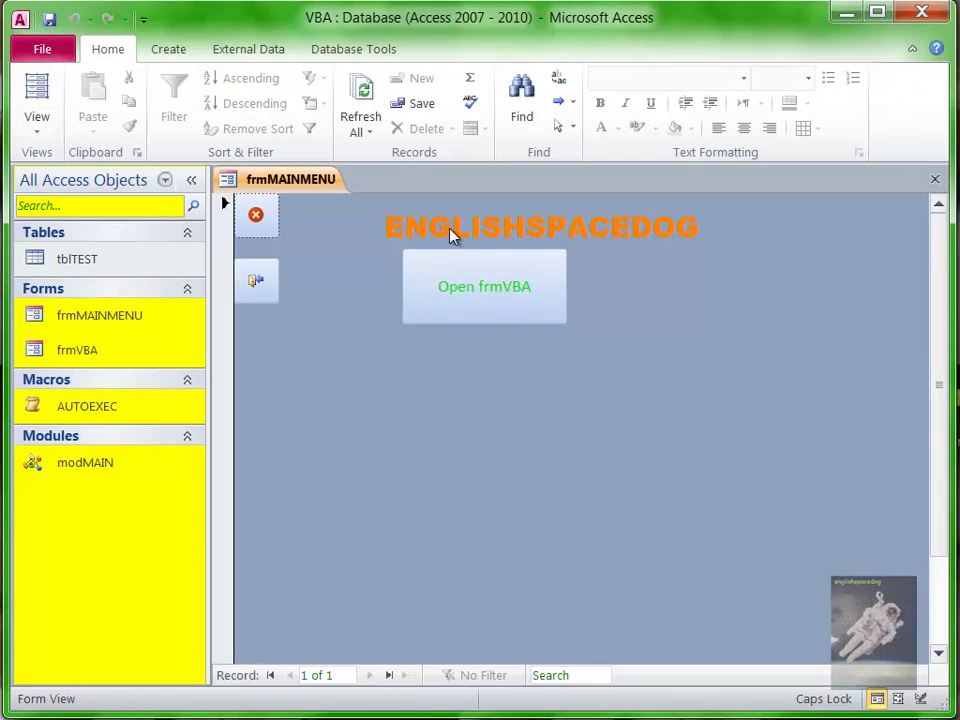